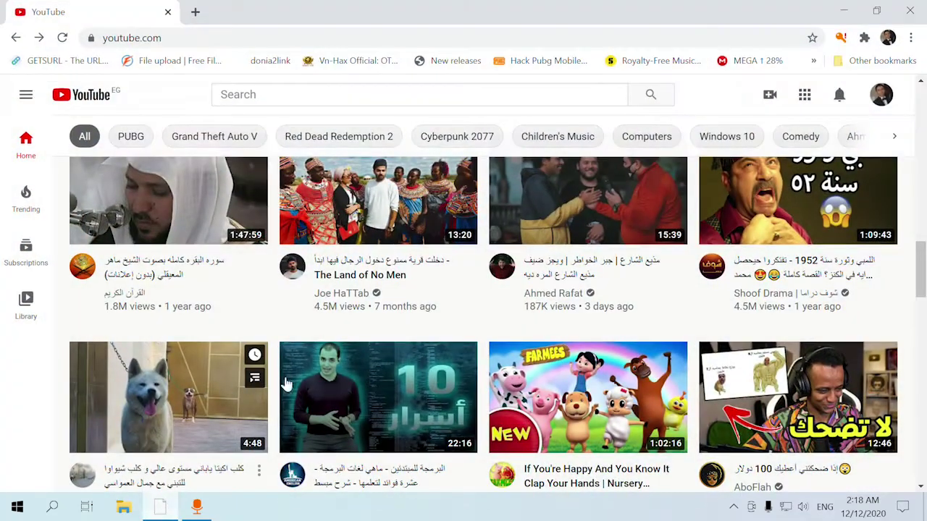
Open the 1:47:59 Surah Al-Baqarah video from the YouTube home page, pause it and minimize the browser
left_click(190, 214)
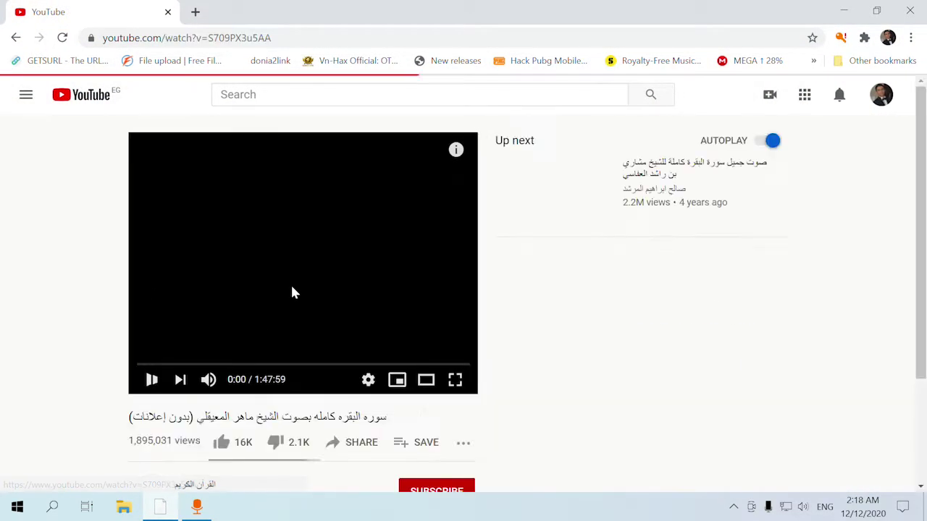
left_click(358, 270)
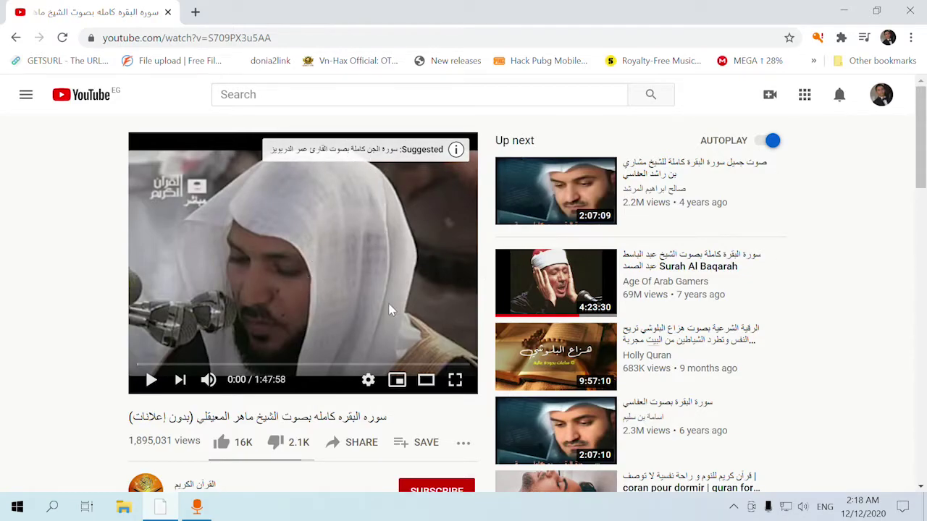
left_click(161, 509)
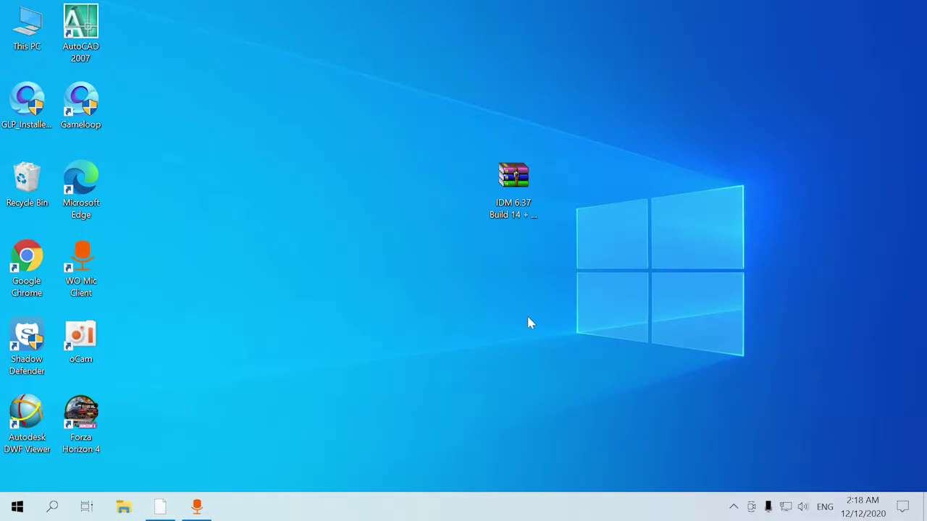
left_click_drag(608, 284, 384, 137)
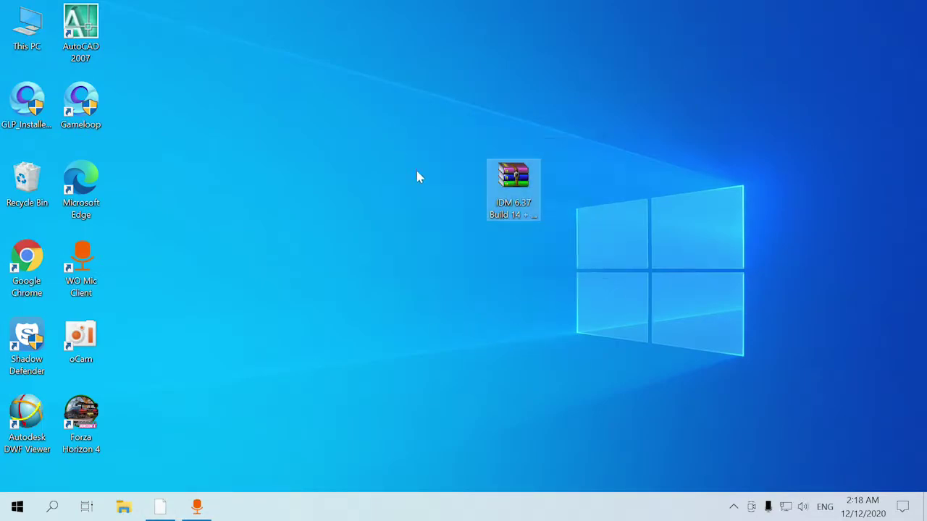
left_click_drag(589, 276, 571, 302)
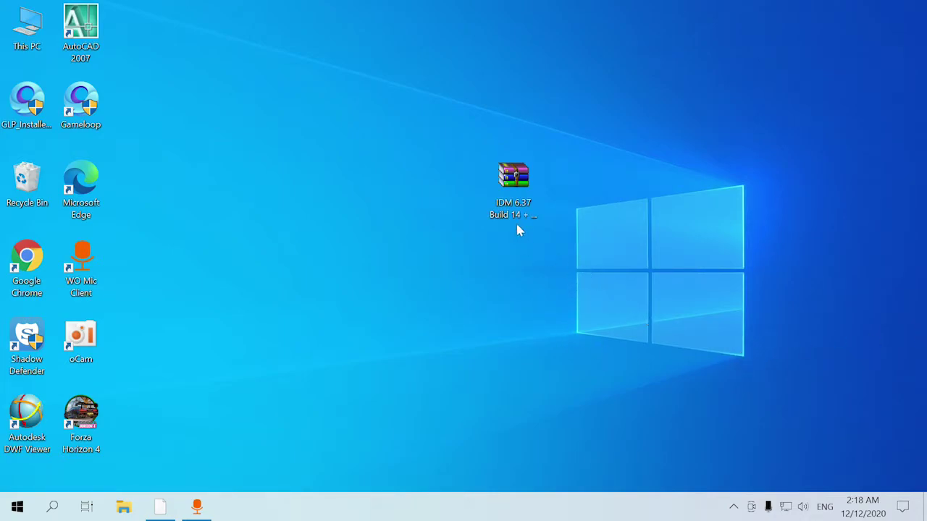
left_click(515, 185)
left_click_drag(415, 107, 647, 286)
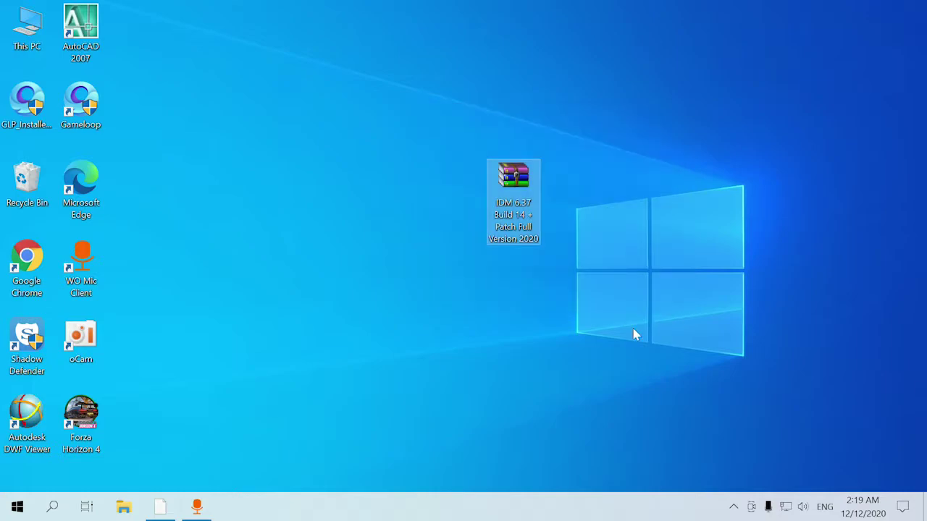
left_click(487, 221)
Open the Virus & threat protection page of Windows Security through the Update & Security settings
left_click(5, 506)
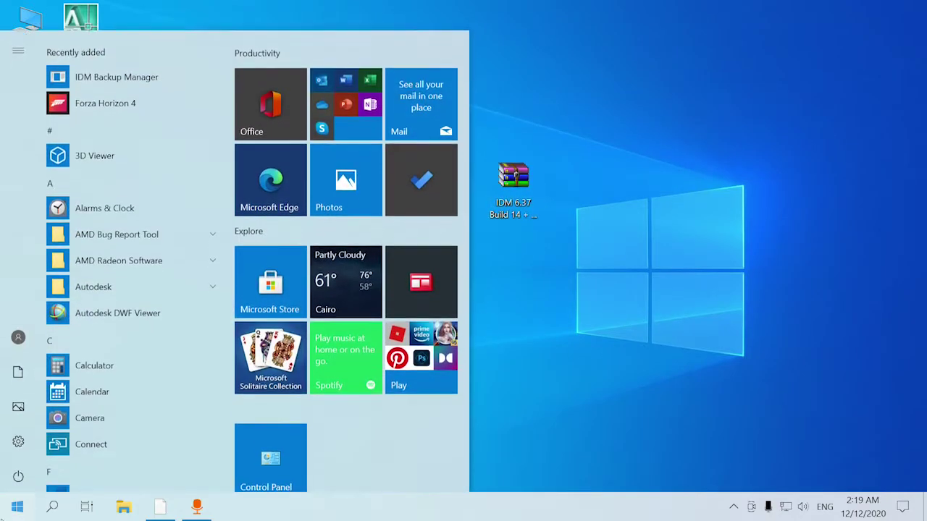
mouse_move(20, 442)
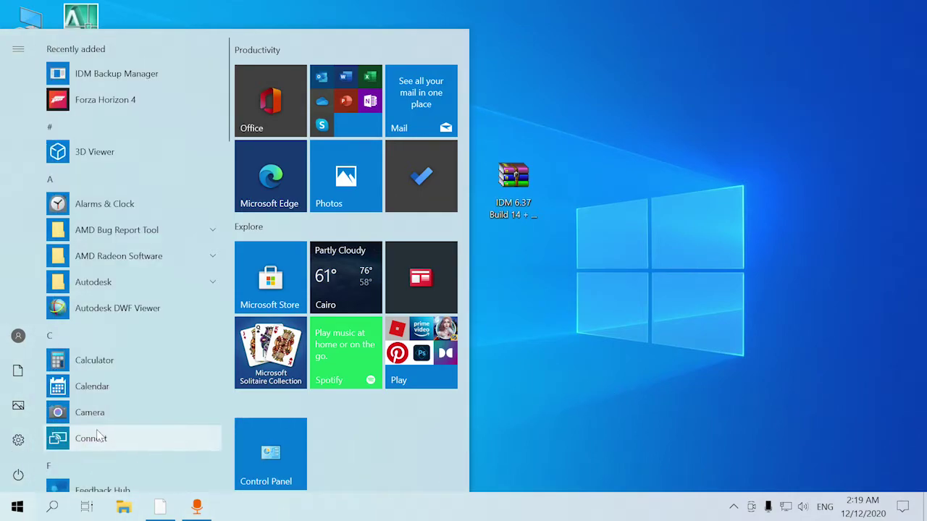
left_click(18, 440)
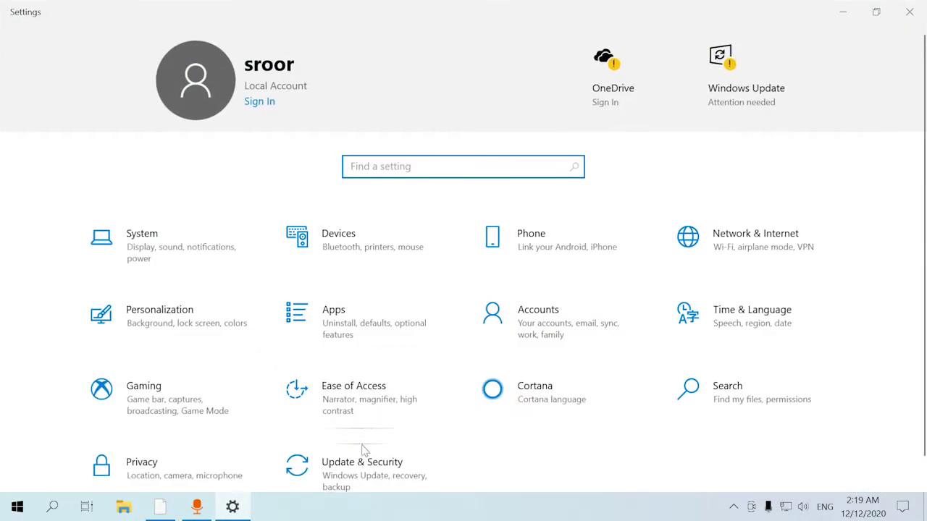
left_click(367, 476)
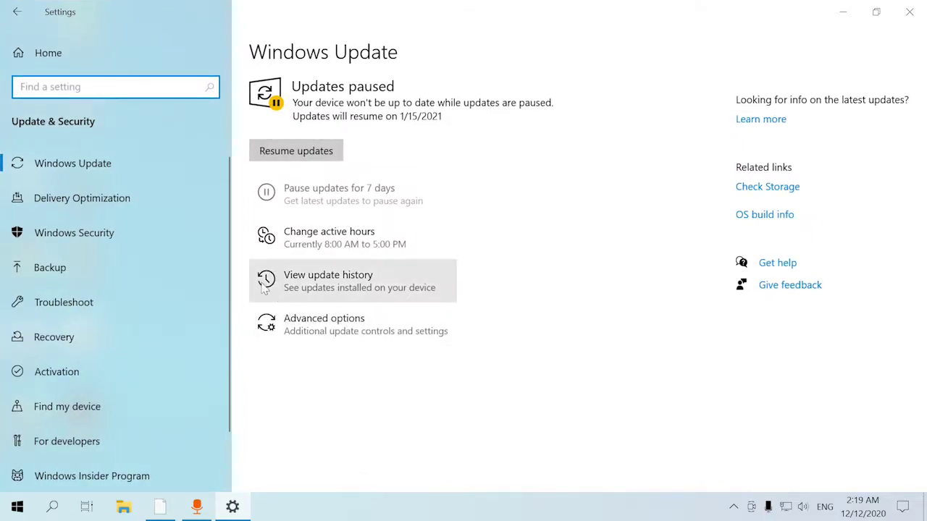
left_click(48, 233)
left_click(286, 210)
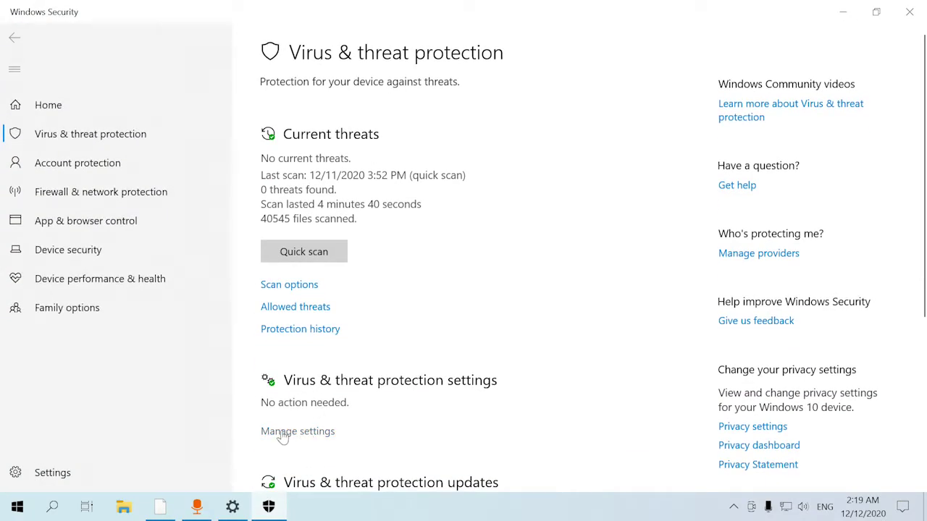
Turn off Real-time protection in the Virus & threat protection settings, then close both settings windows and dismiss the notification
left_click(297, 432)
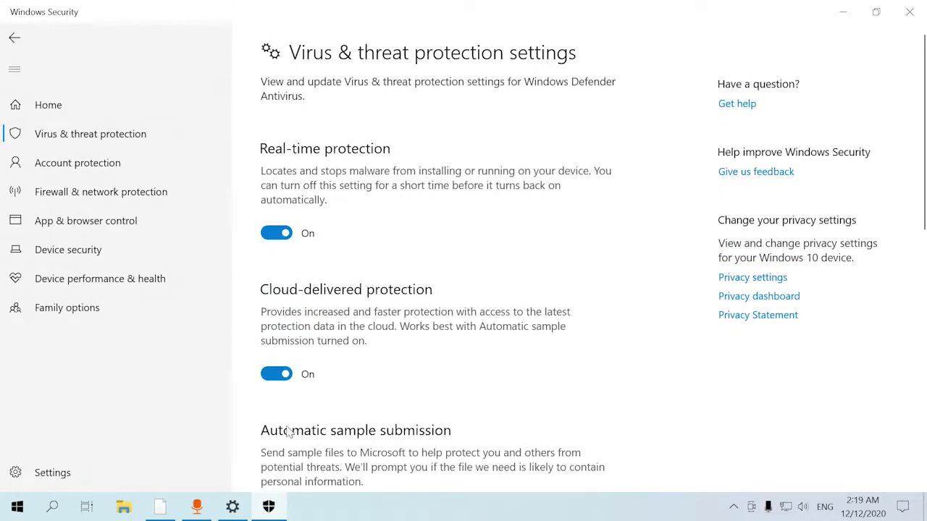
left_click(278, 233)
left_click(389, 343)
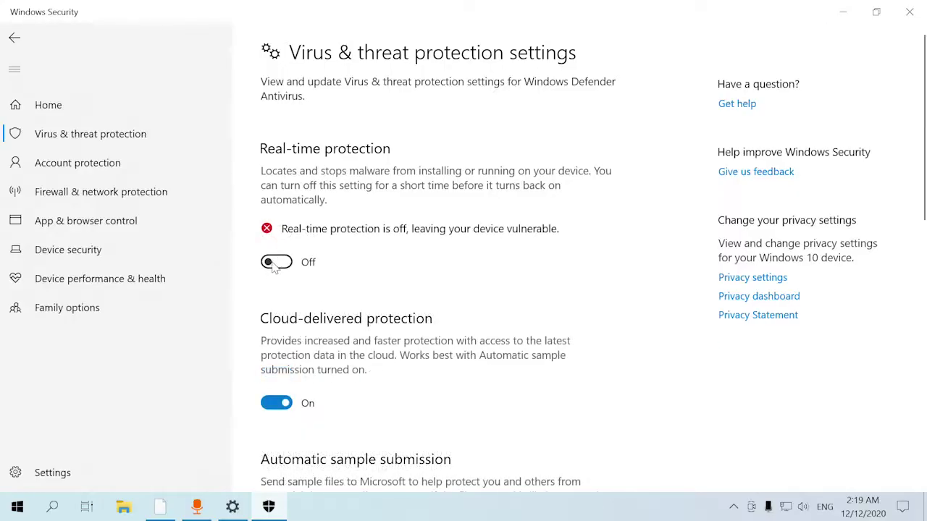
left_click(917, 8)
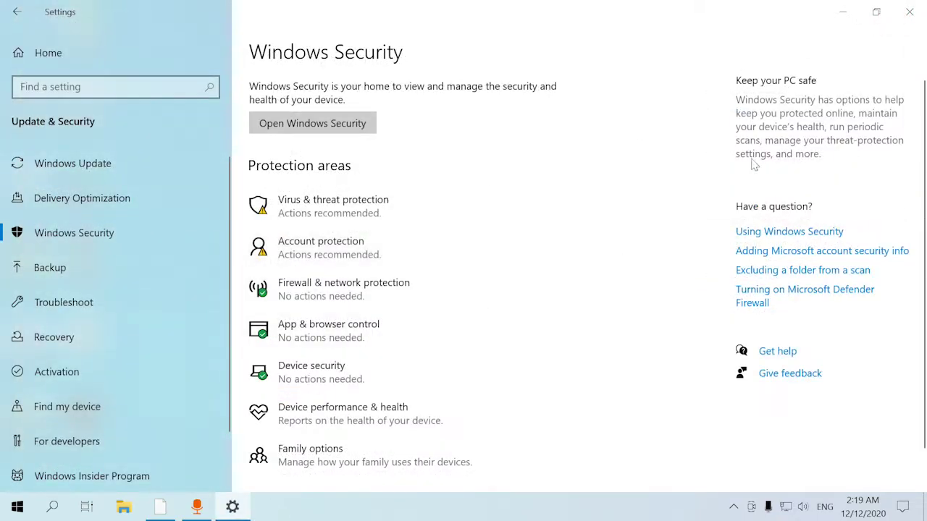
left_click(910, 10)
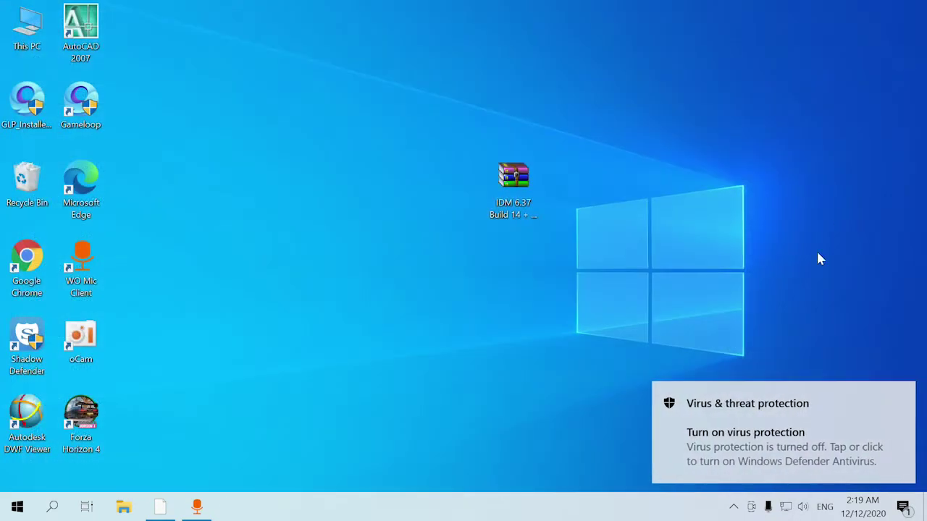
left_click(901, 399)
Extract the IDM 6.37 Build 14 + Patch Full Version 2020 archive onto the desktop and open the extracted folder
right_click(515, 271)
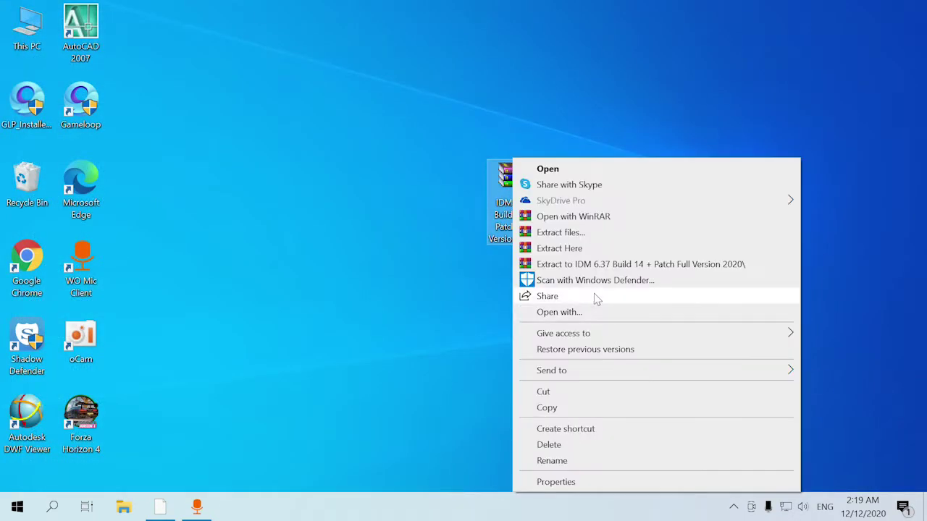
left_click(588, 249)
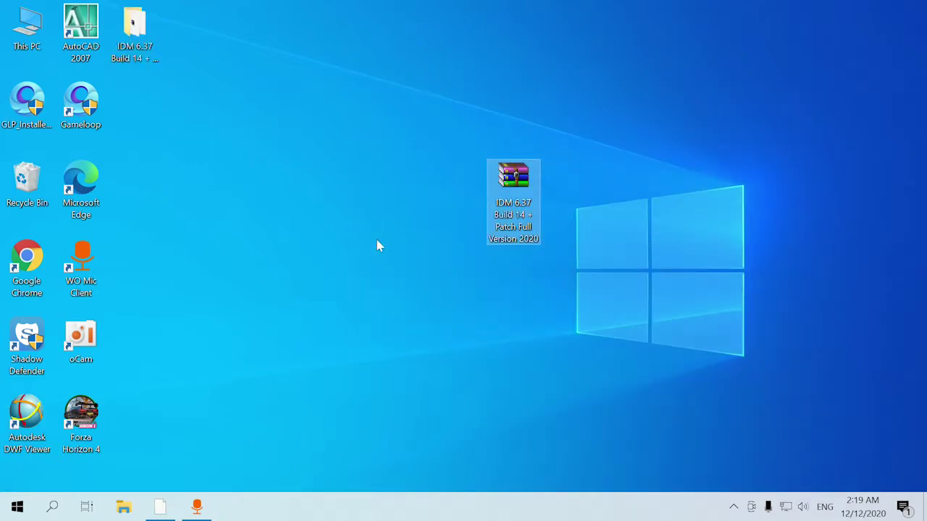
double_click(135, 29)
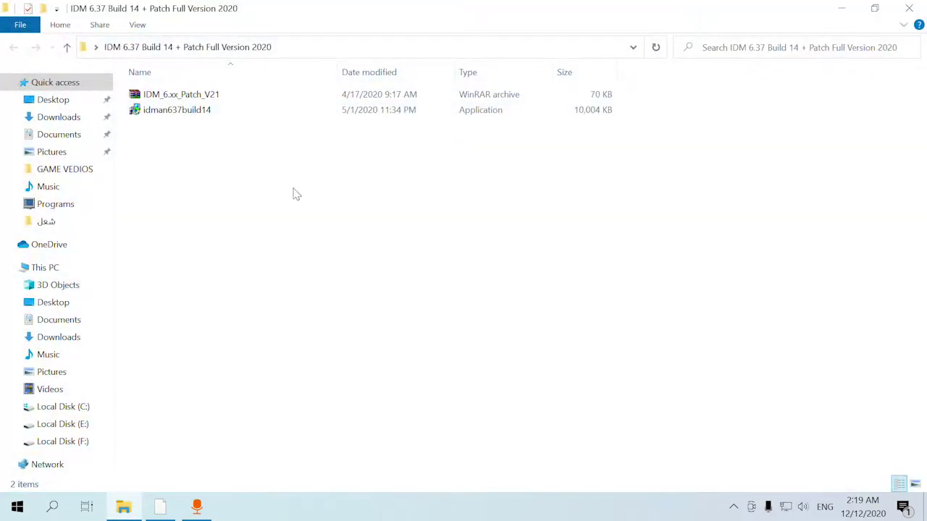
left_click_drag(266, 210, 266, 255)
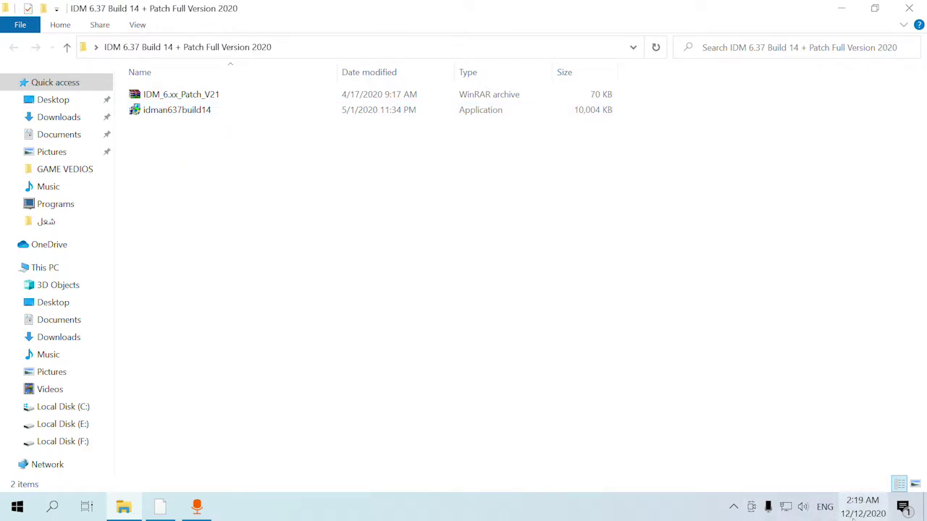
Launch the idman637build14 installer, allow it to make changes to the device and set the interface language to English
left_click(165, 114)
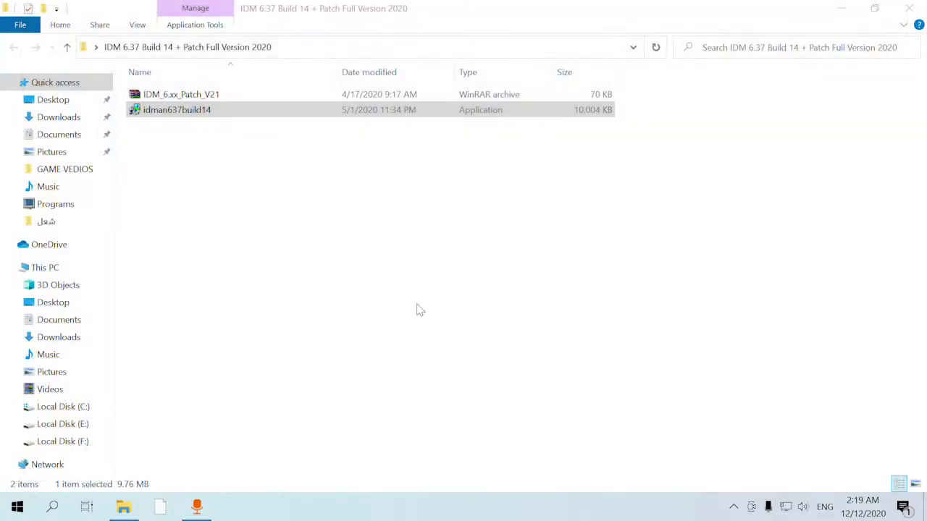
left_click(360, 322)
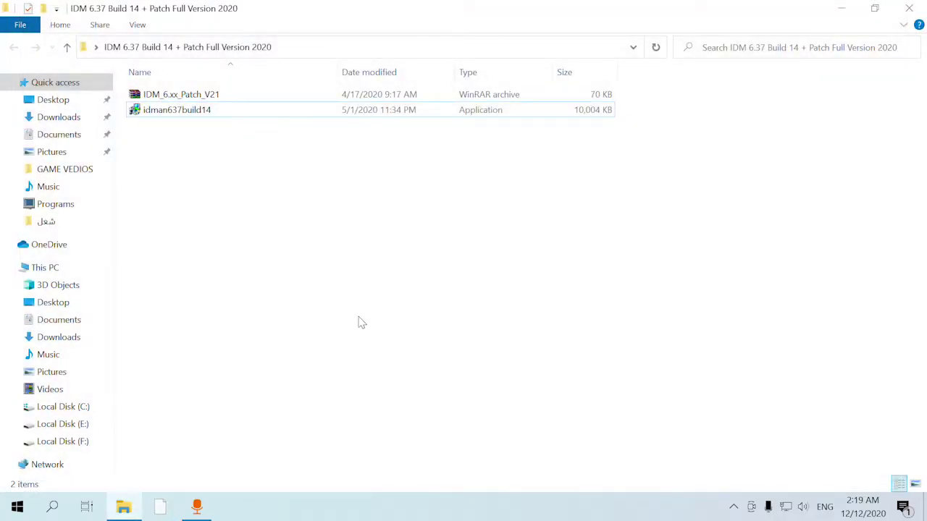
double_click(175, 114)
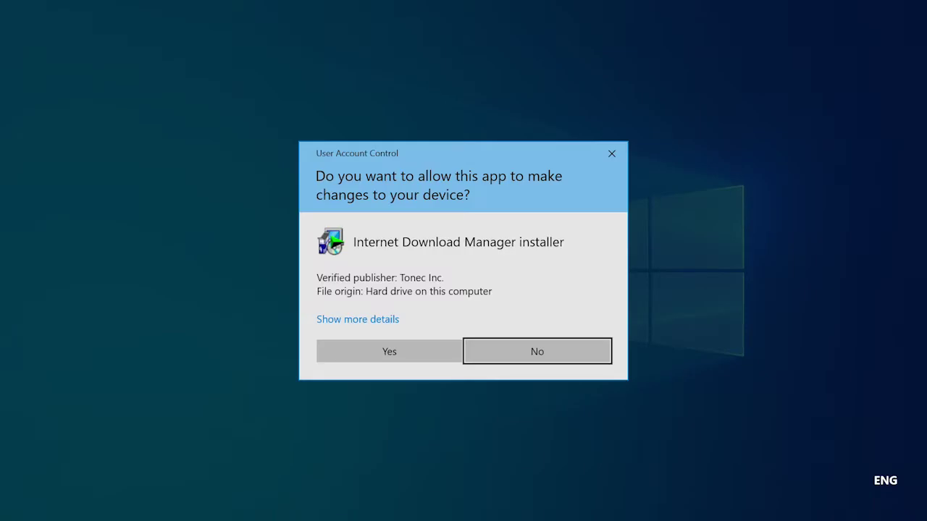
left_click(389, 351)
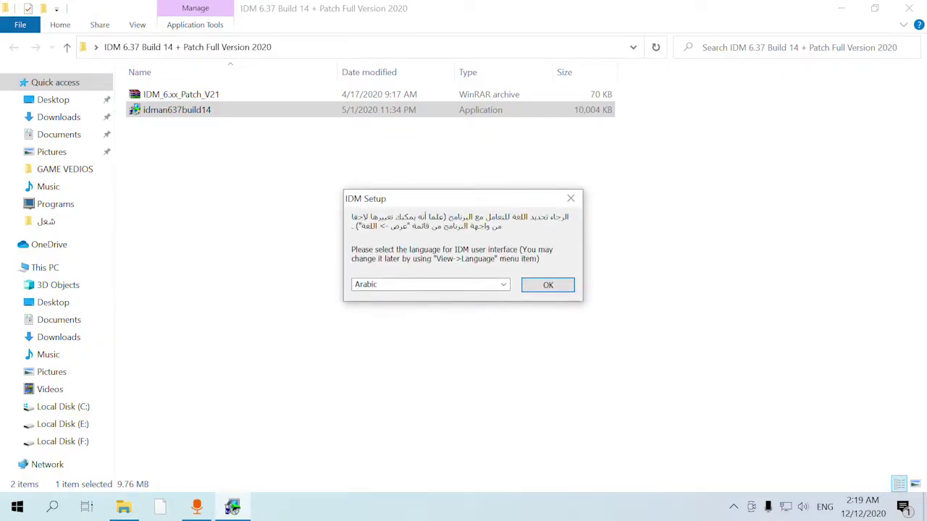
left_click(501, 285)
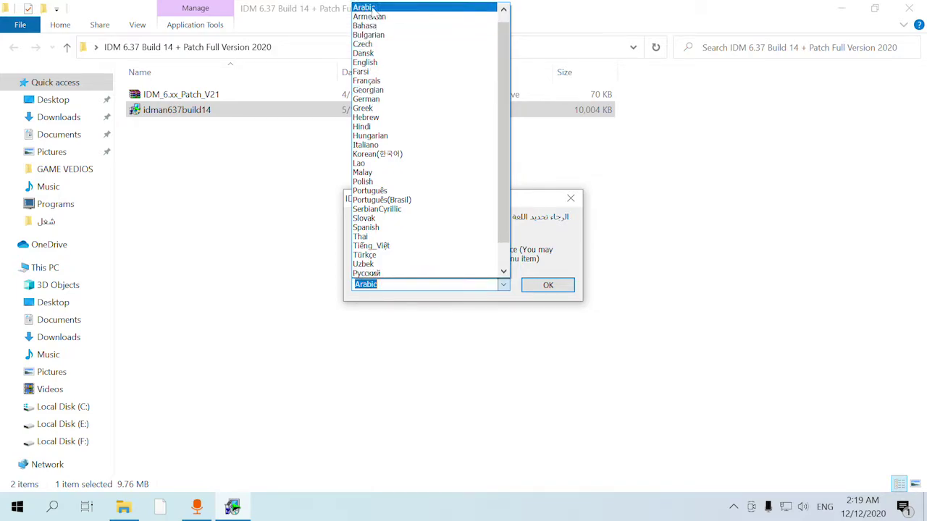
left_click(393, 65)
left_click(549, 286)
Accept the license agreement, install Internet Download Manager in the default folder with a desktop icon, and finish the setup
left_click(508, 356)
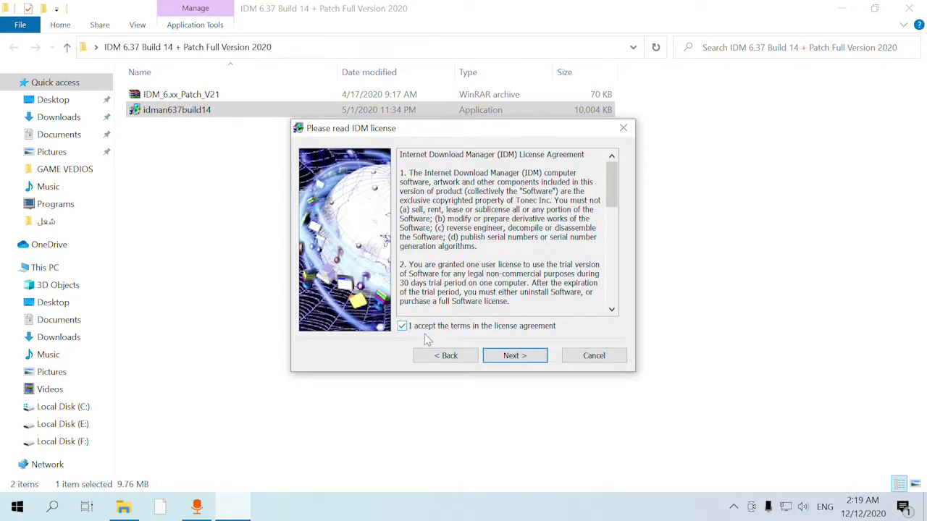
left_click(532, 357)
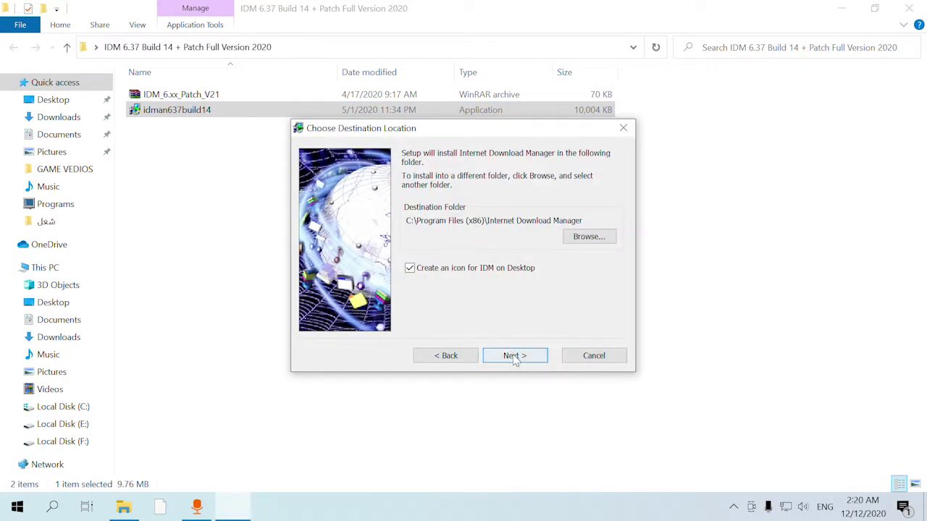
left_click(515, 357)
left_click(515, 355)
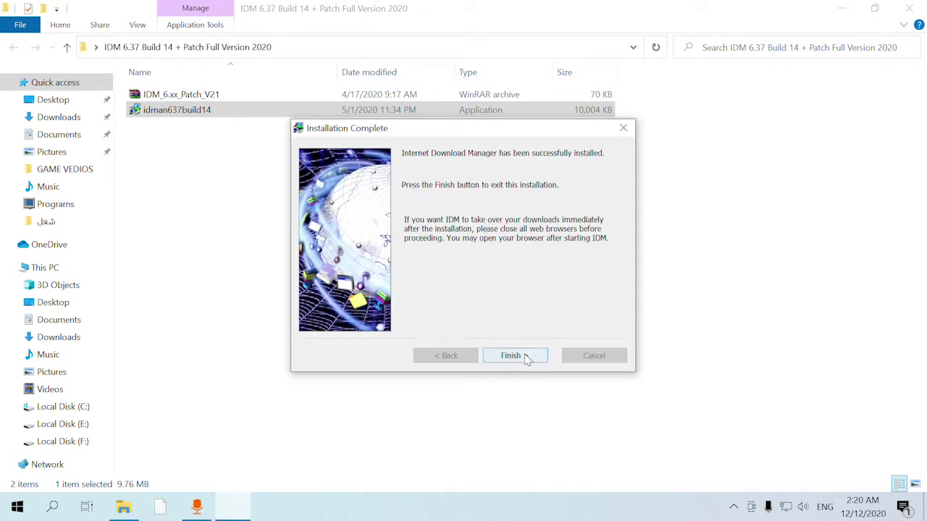
left_click(526, 358)
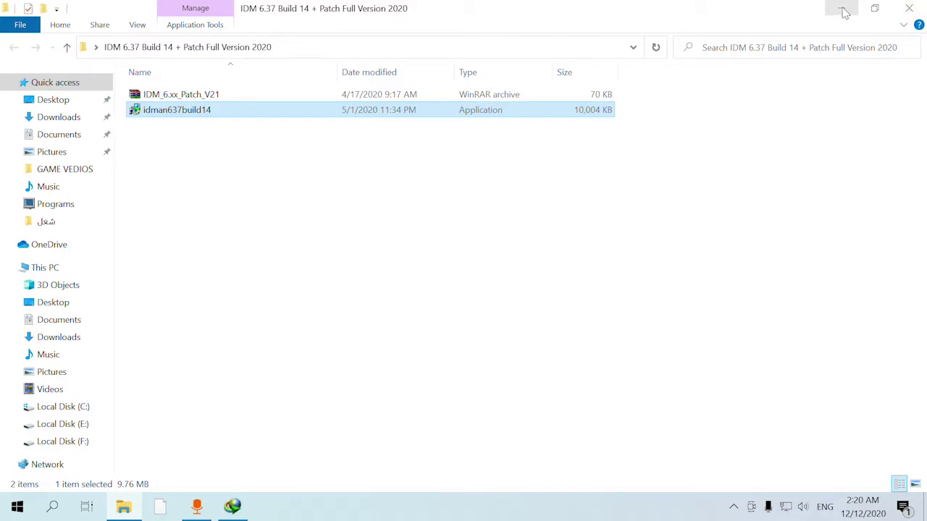
Minimize the extracted folder's window and refresh the desktop several times
left_click(843, 13)
left_click(691, 426)
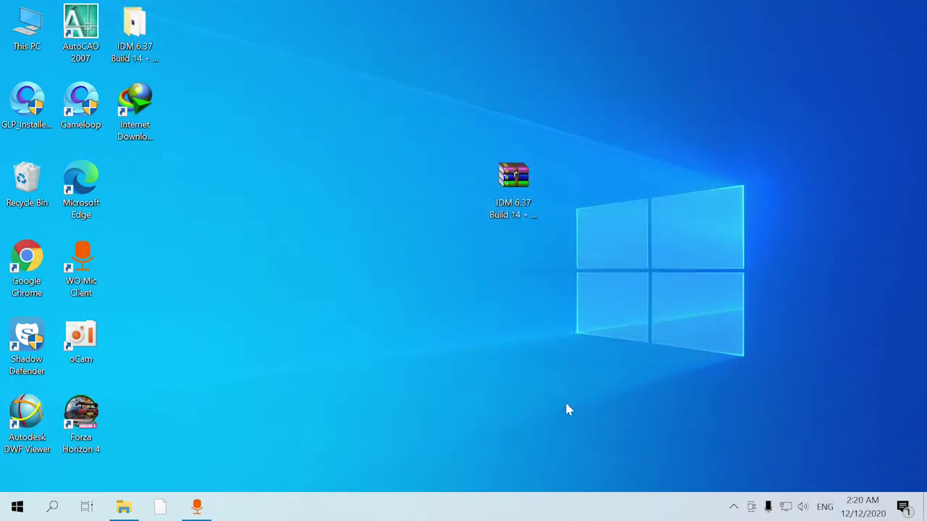
right_click(385, 192)
left_click(428, 260)
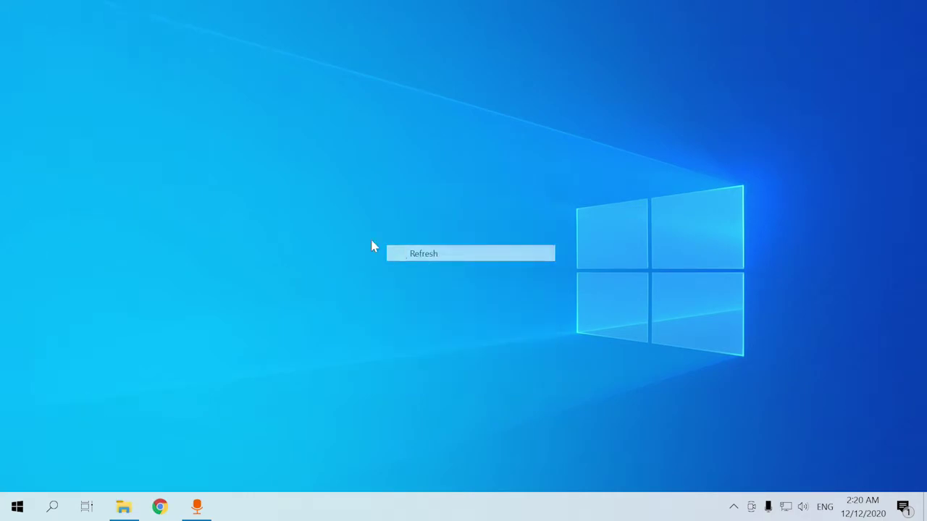
right_click(357, 234)
left_click(412, 297)
right_click(326, 204)
left_click(401, 268)
Reopen the extracted folder on the desktop, and dismiss the Microsoft Edge integration notice and the Microsoft Store window
double_click(135, 29)
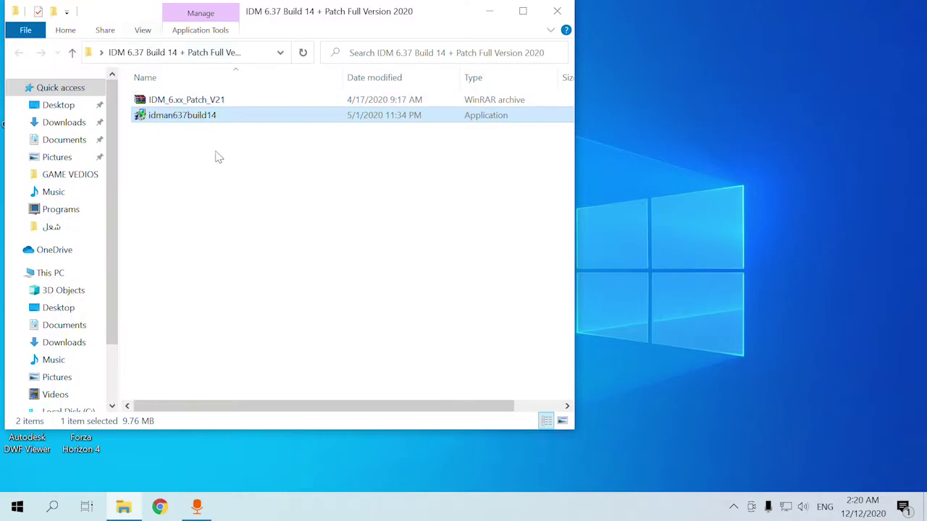
double_click(199, 101)
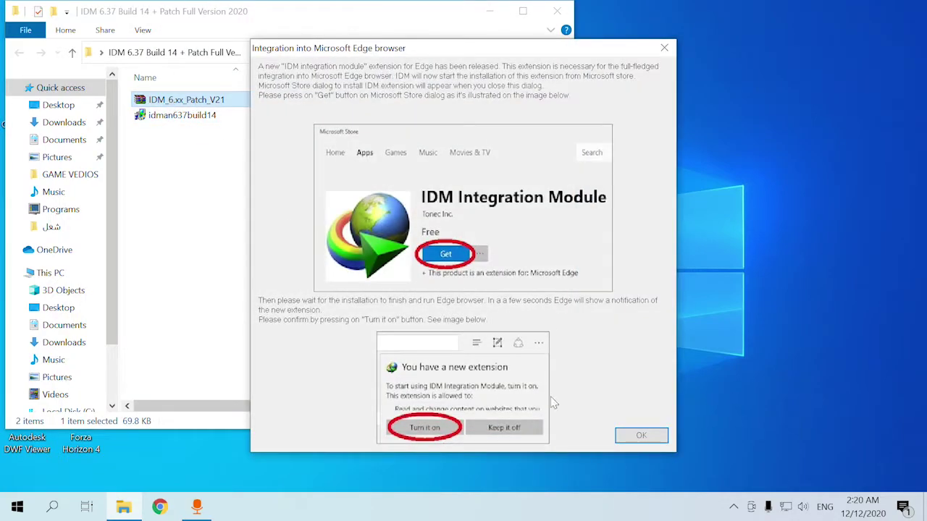
left_click(641, 435)
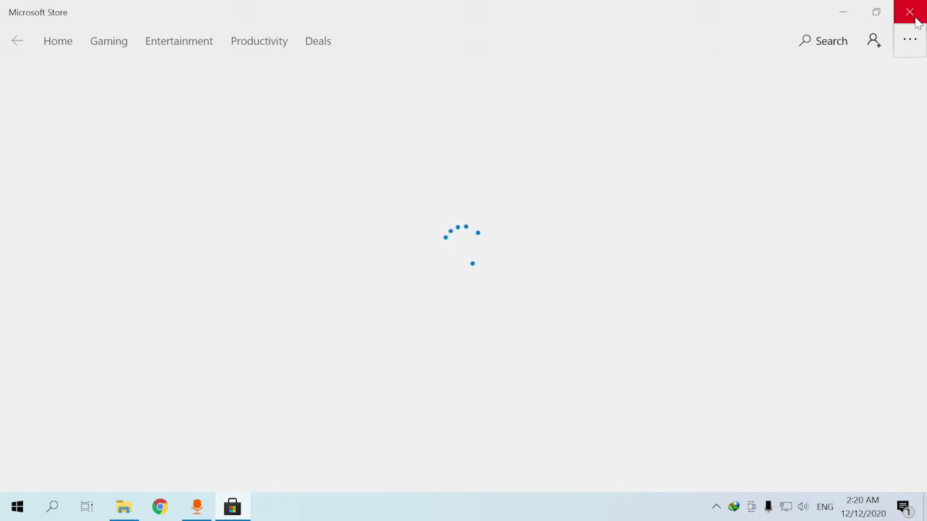
left_click(915, 20)
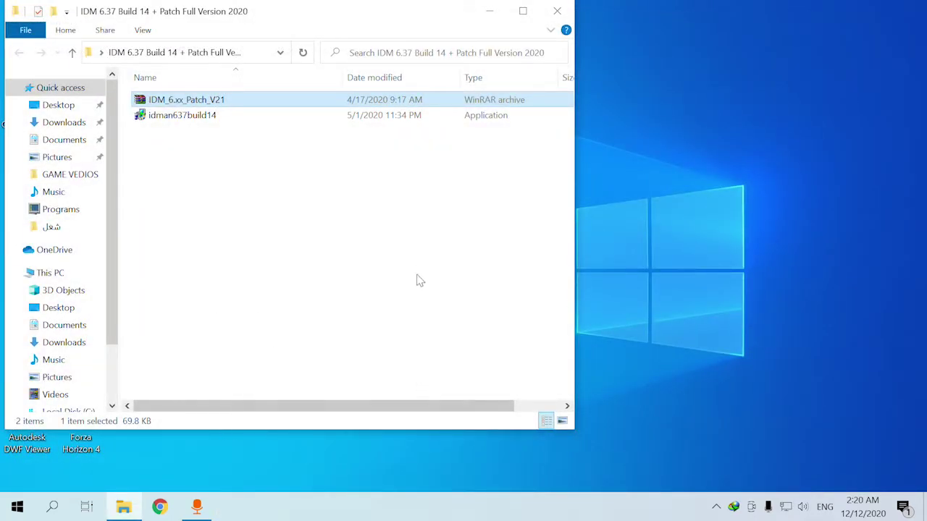
Exit Internet Download Manager running in the background, keeping the folder with the IDM_6.xx_Patch_V21 archive open
left_click(333, 259)
left_click(186, 99)
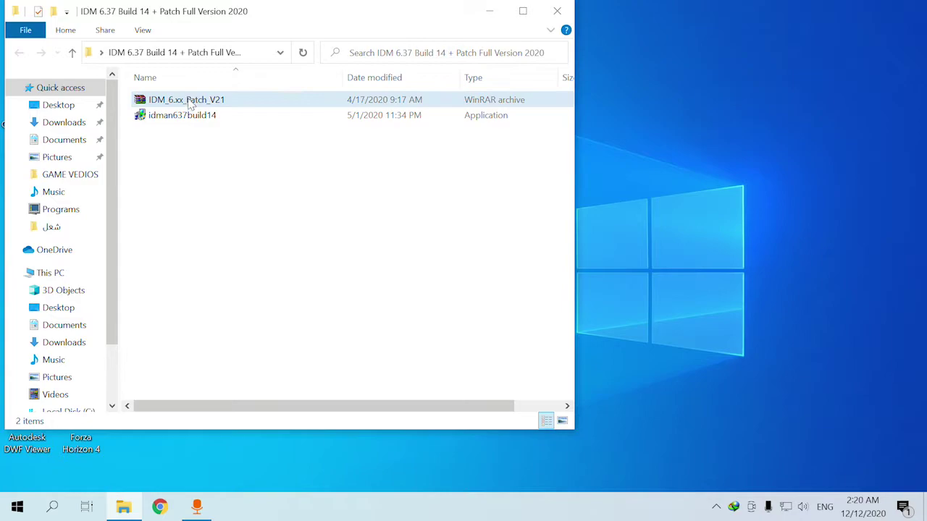
left_click(718, 506)
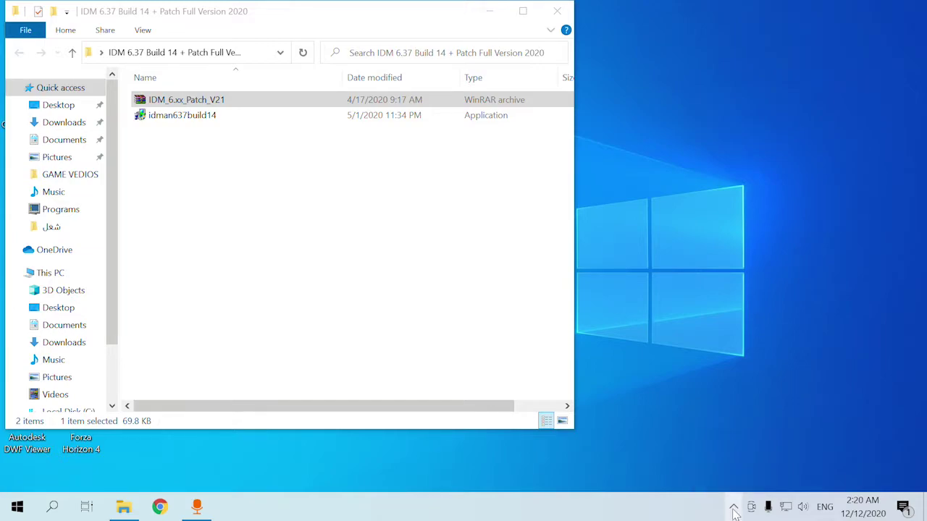
right_click(706, 453)
left_click(728, 440)
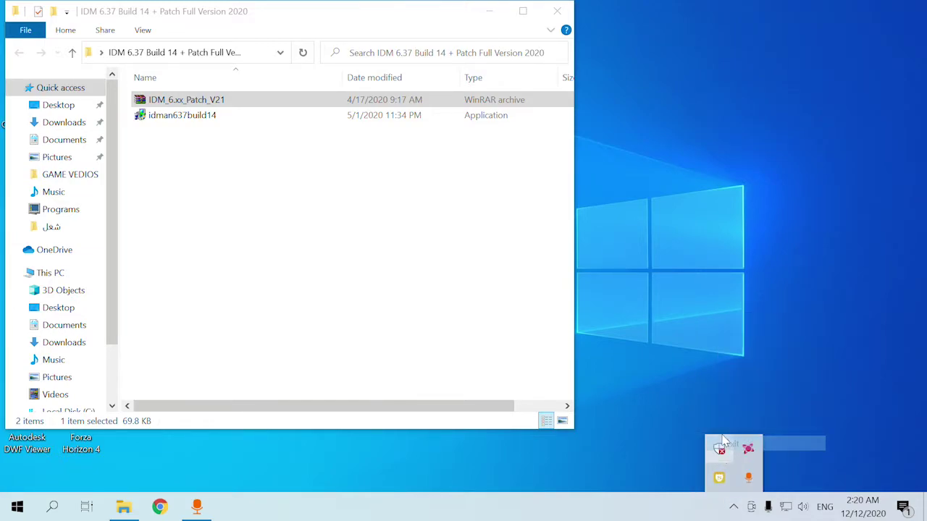
Extract the IDM_6.xx_Patch_V21 archive in its own folder, and launch the extracted patch with permission to make changes to the device
left_click(181, 102)
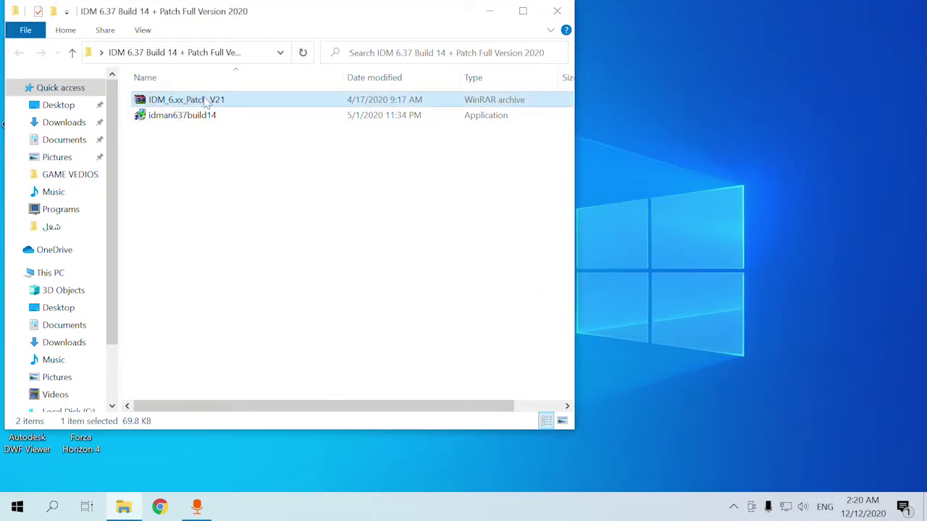
right_click(206, 102)
left_click(267, 190)
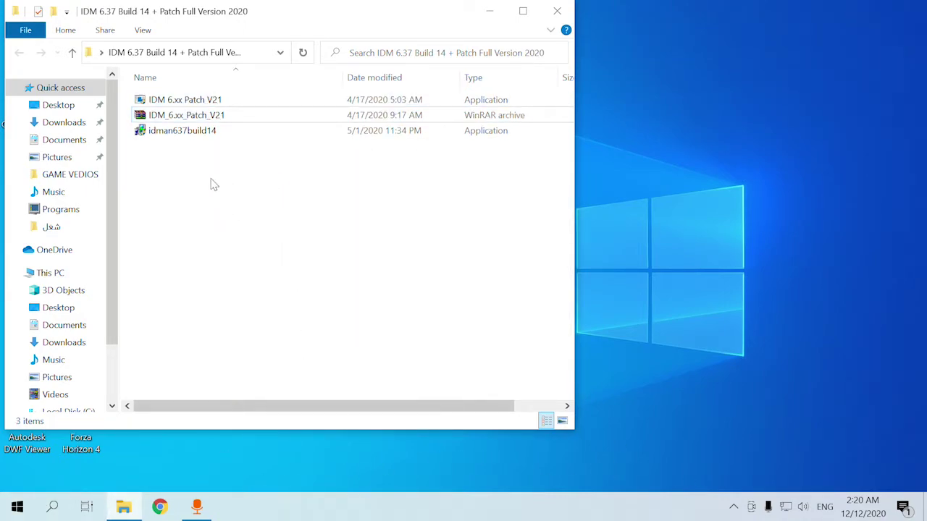
left_click(176, 101)
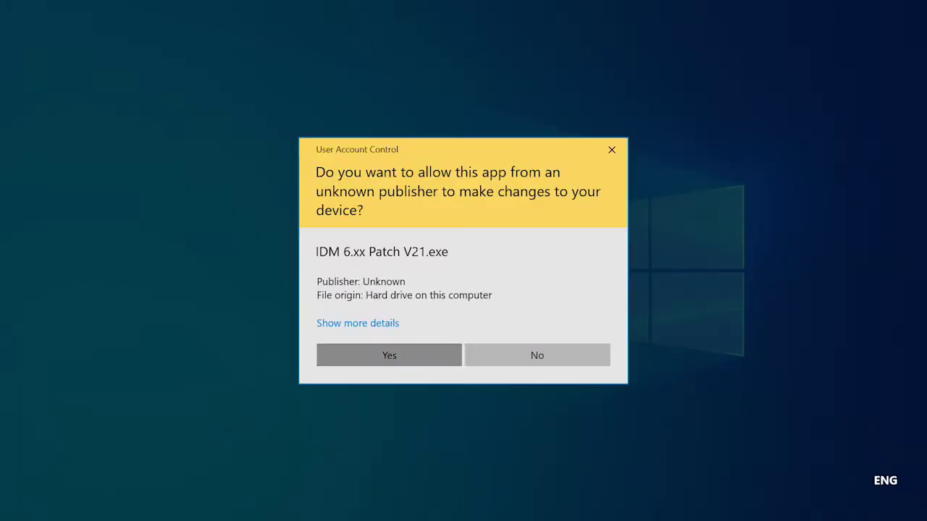
left_click(389, 355)
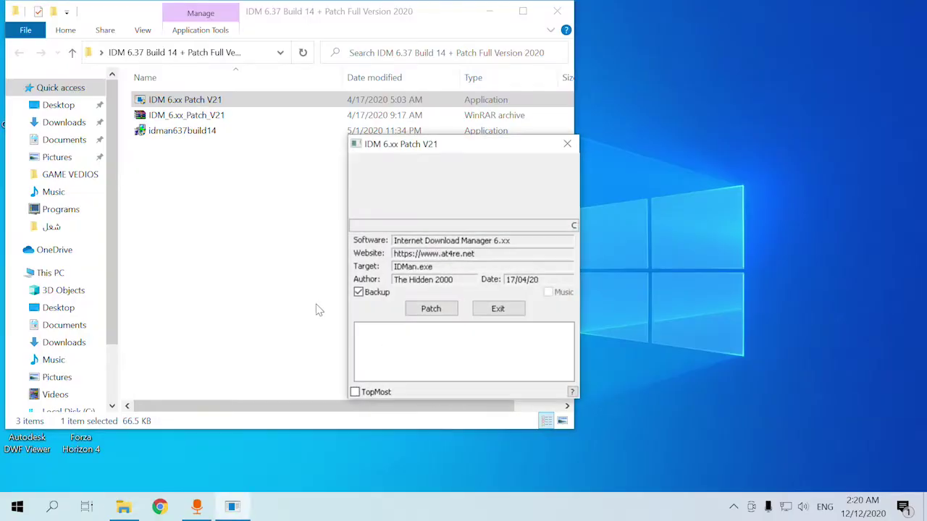
Run the patch on IDMan in C: > Program Files (x86) > Internet Download Manager with a backup, and close the patcher
left_click(432, 310)
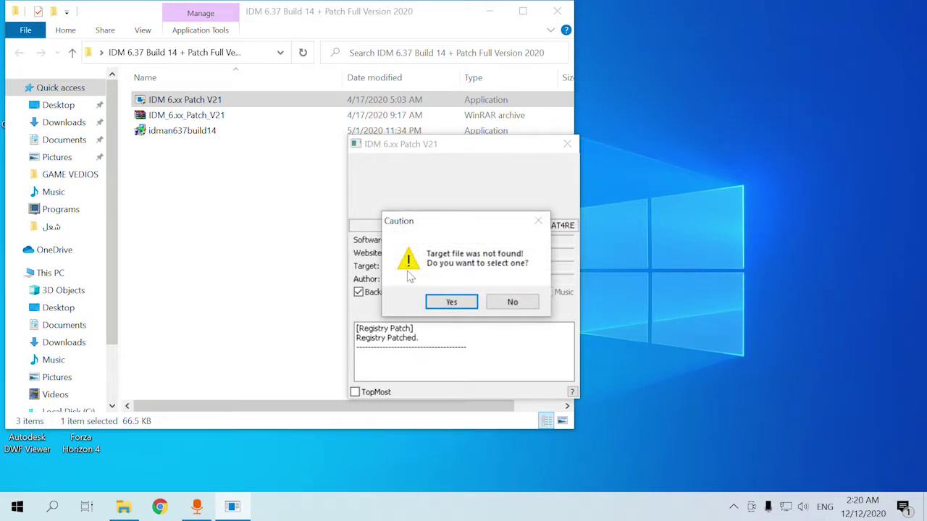
left_click(449, 302)
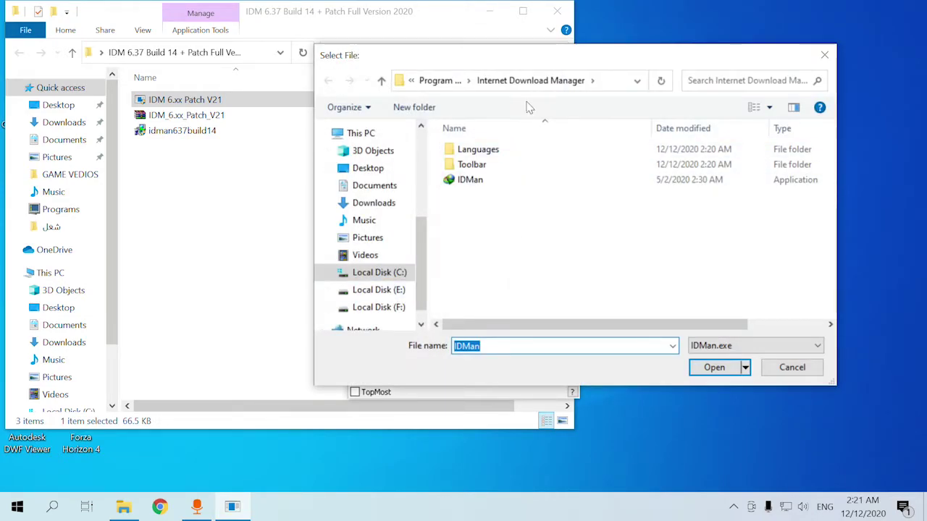
scroll(422, 260, "up", 4)
scroll(405, 257, "down", 4)
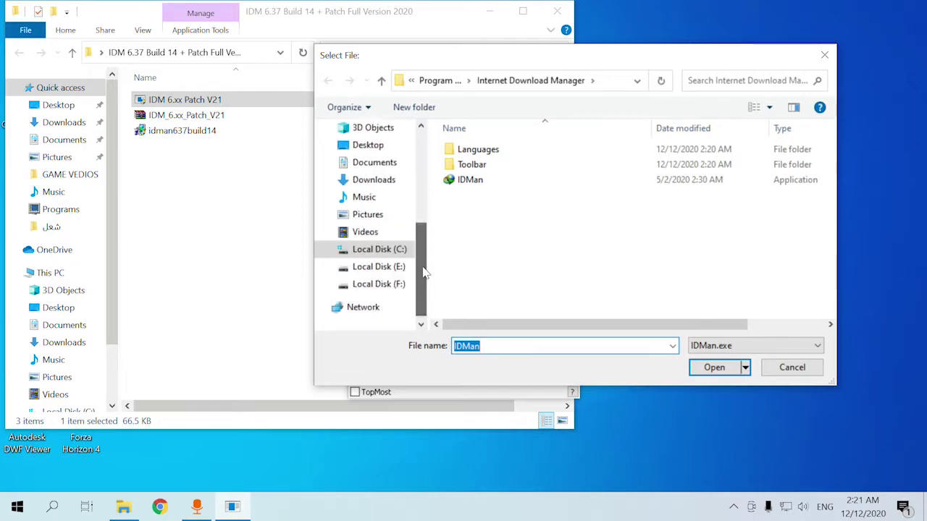
left_click(376, 250)
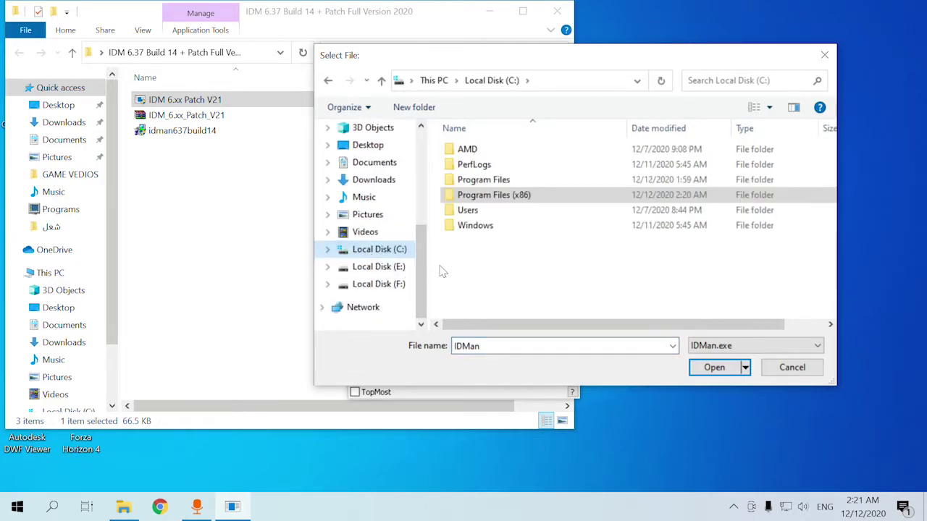
double_click(497, 199)
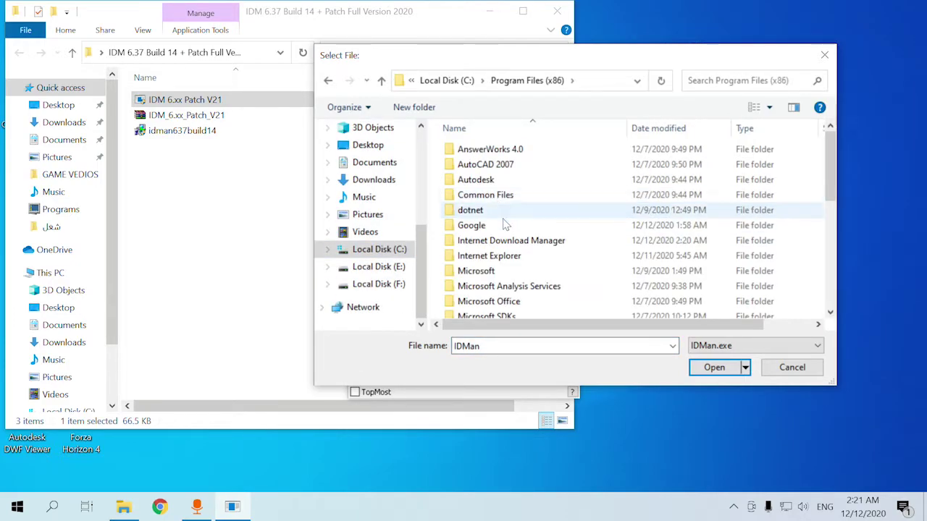
double_click(501, 245)
left_click(462, 183)
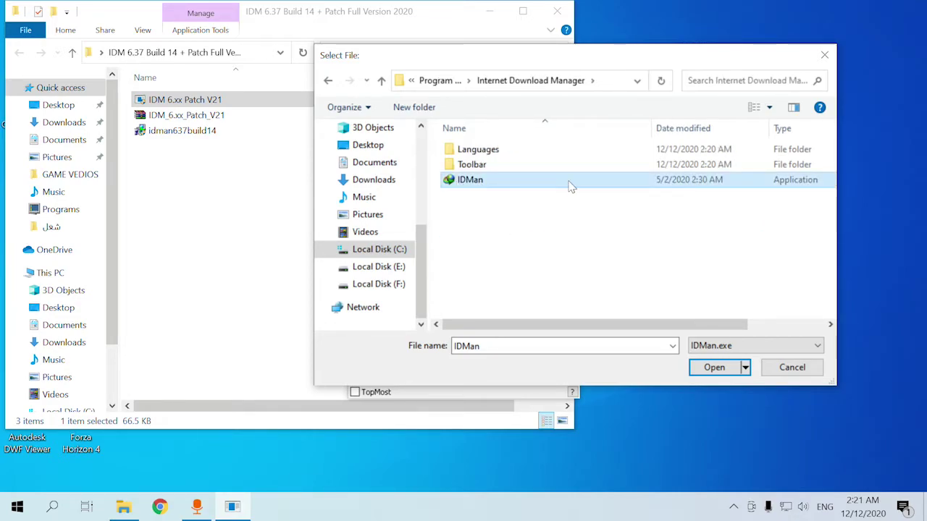
double_click(483, 182)
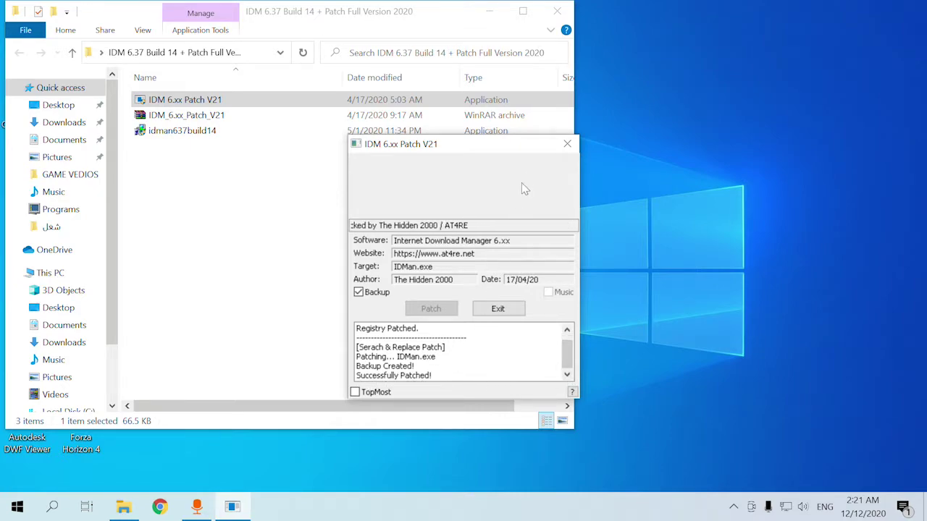
left_click(567, 143)
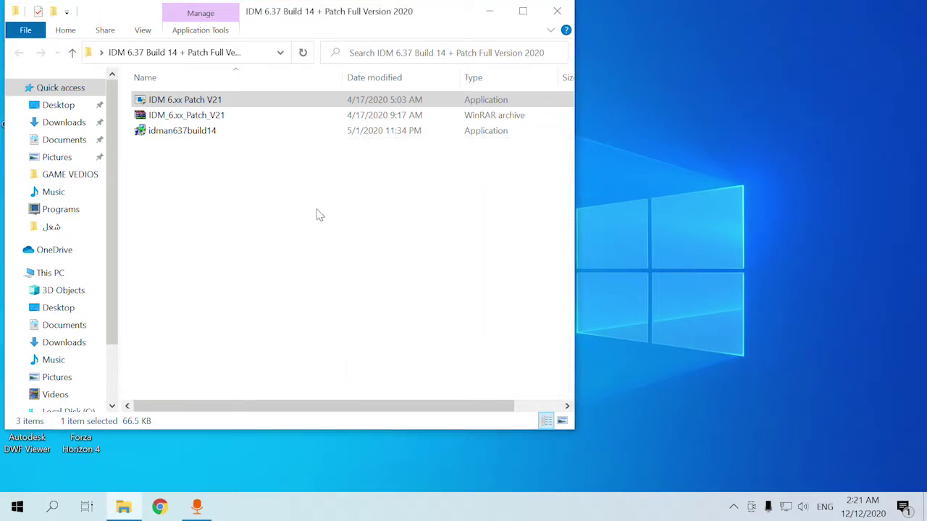
Delete the IDM 6.xx Patch V21 application and the IDM_6.xx_Patch_V21 archive, and close the folder window
left_click(186, 115)
left_click(179, 102, "ctrl")
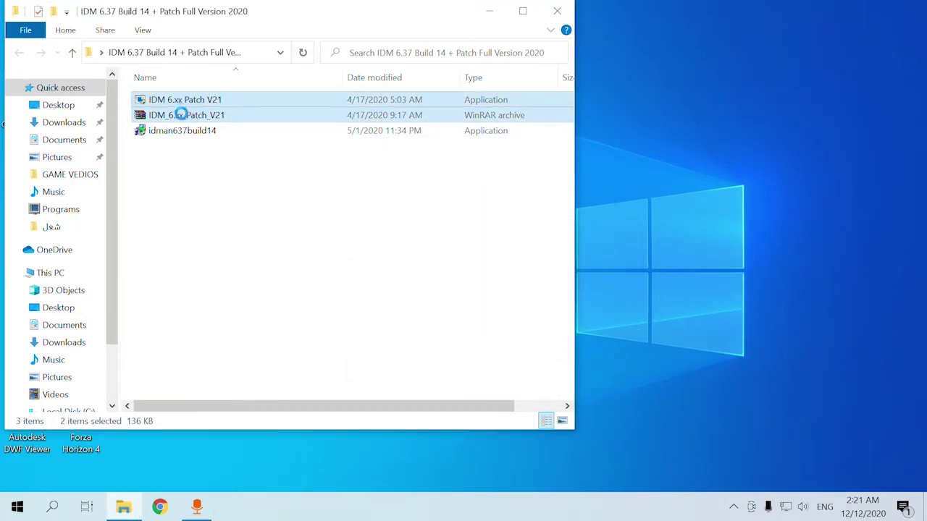
right_click(181, 101)
left_click(246, 342)
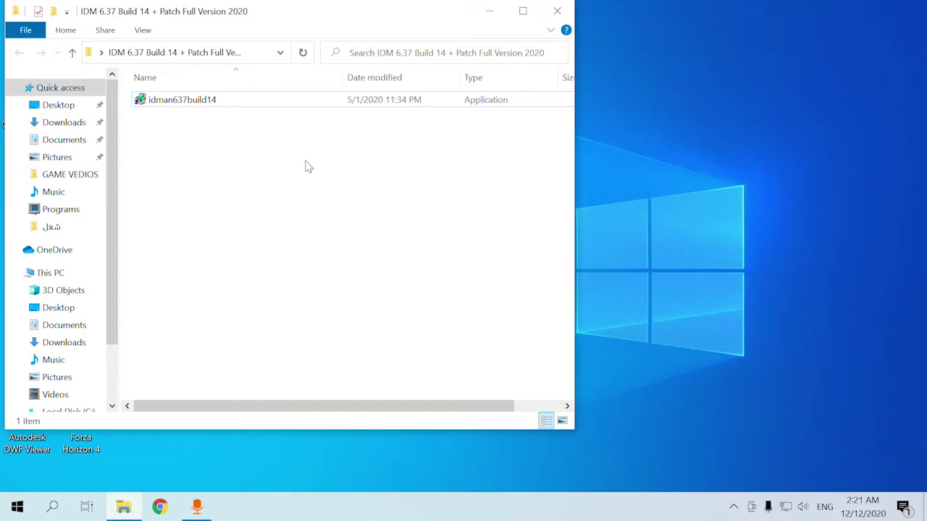
left_click(556, 11)
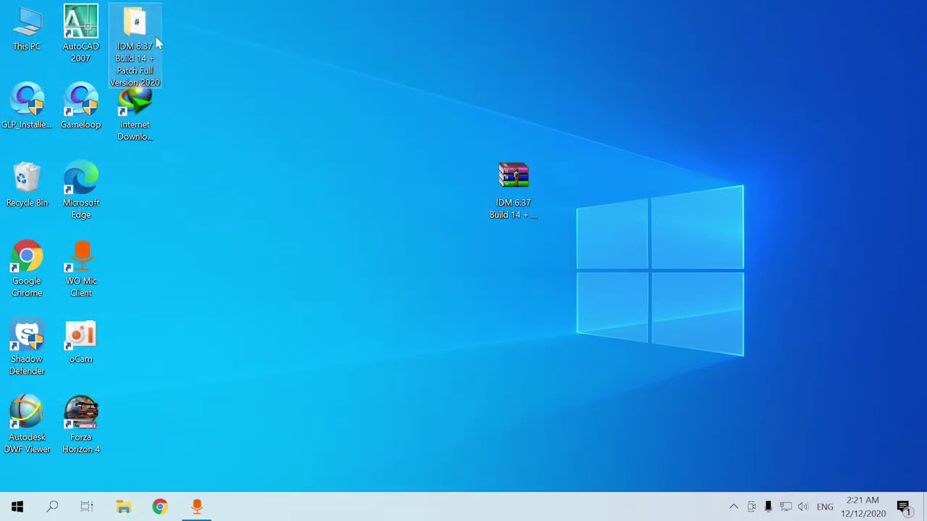
Open Internet Download Manager from the desktop, dismiss the Tip of the Day, check the registration options and close the program
left_click_drag(574, 322, 438, 230)
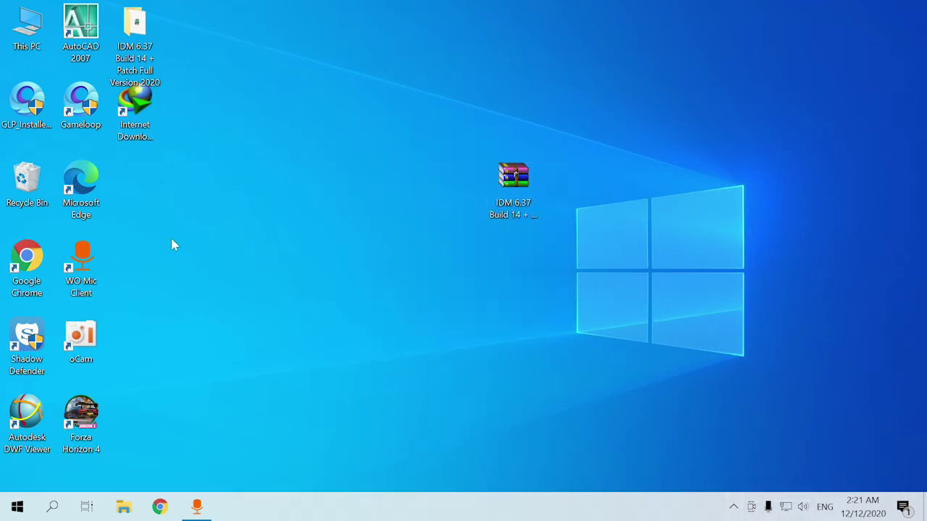
double_click(137, 122)
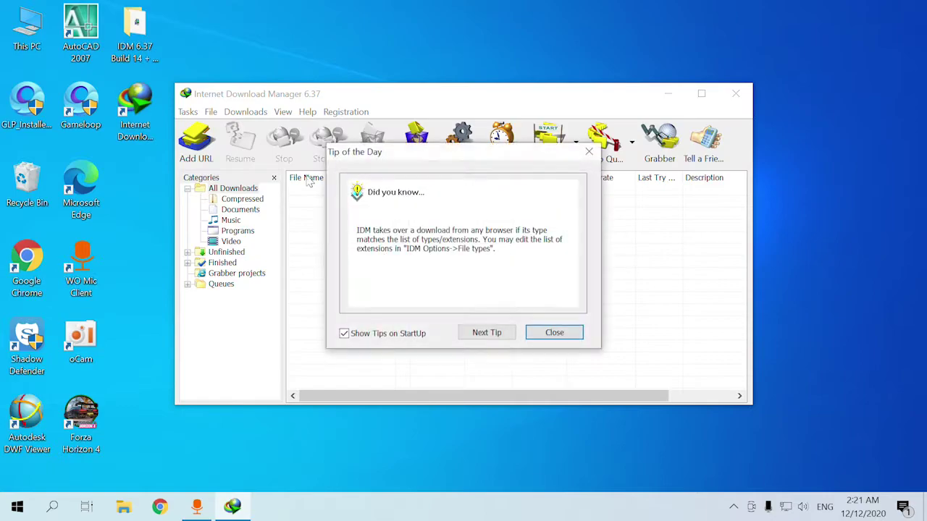
left_click(555, 332)
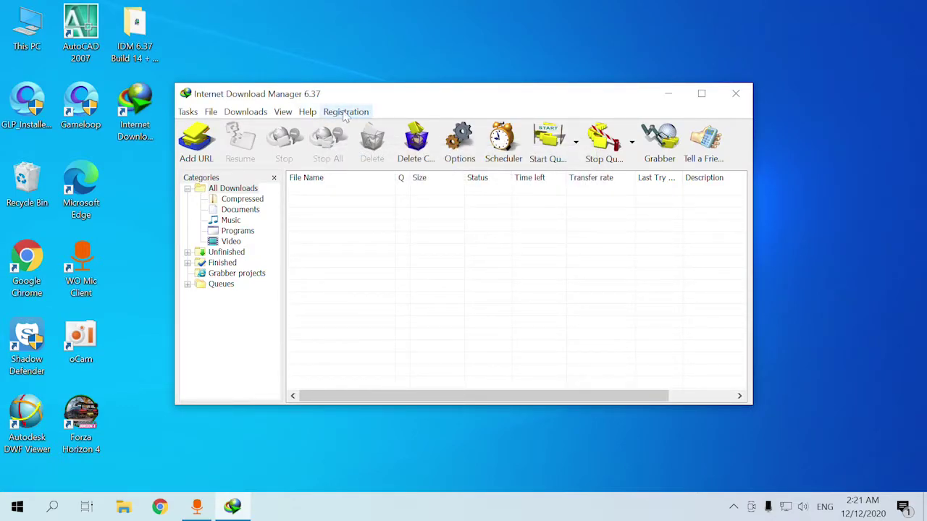
left_click(352, 114)
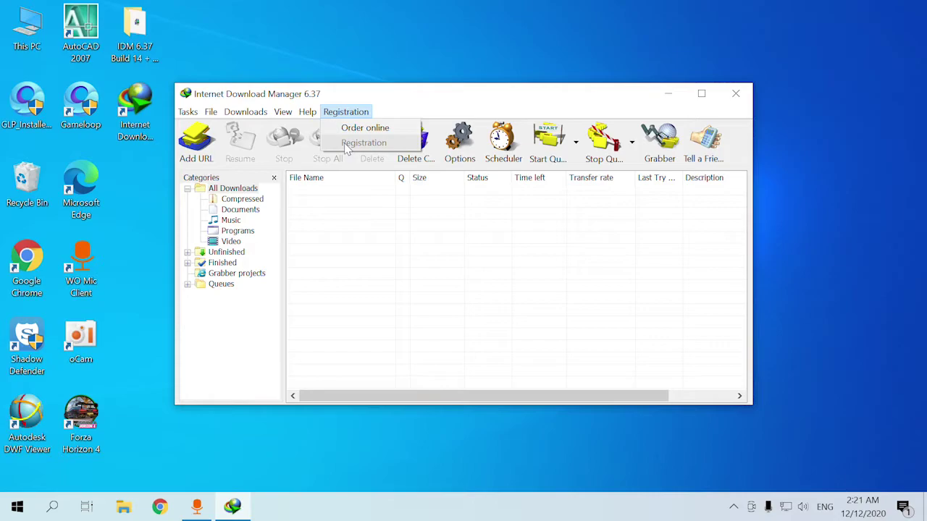
left_click(615, 298)
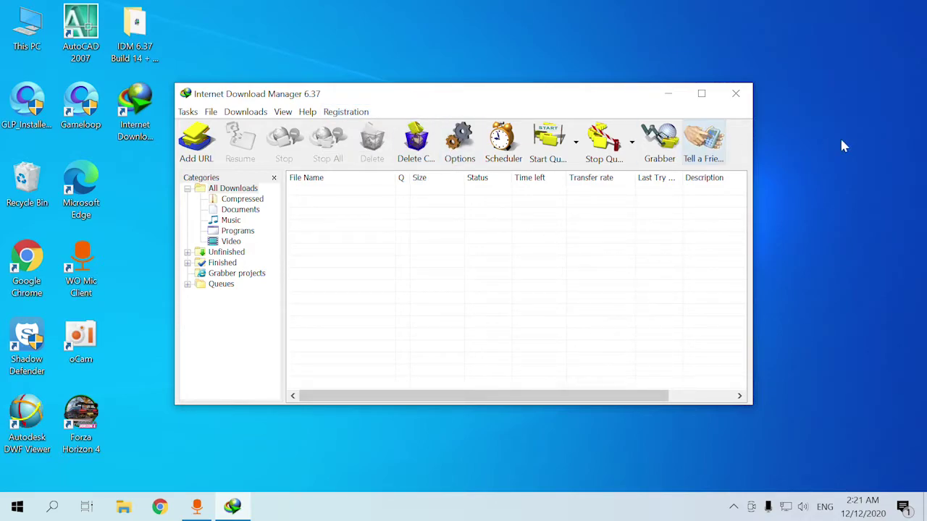
left_click(746, 92)
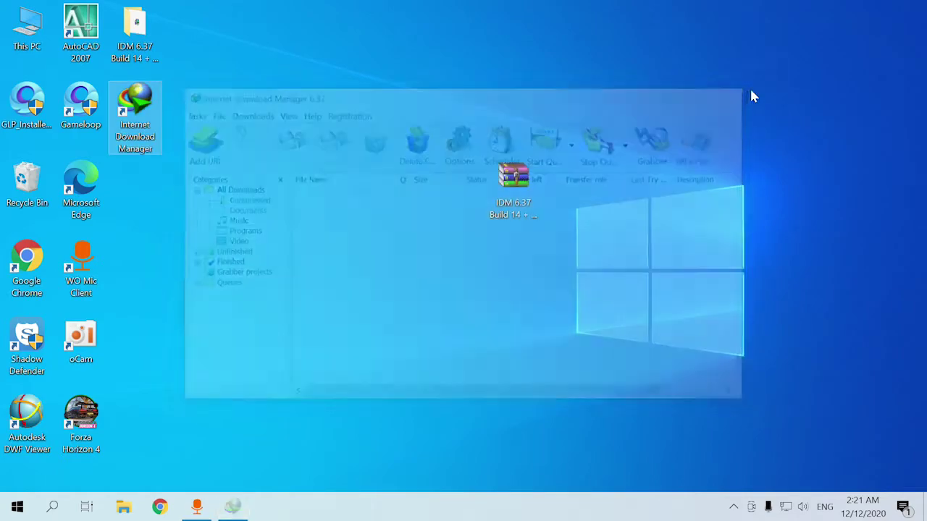
Switch to Google Chrome, open YouTube and enable the newly added IDM Integration Module extension when offered
left_click(162, 506)
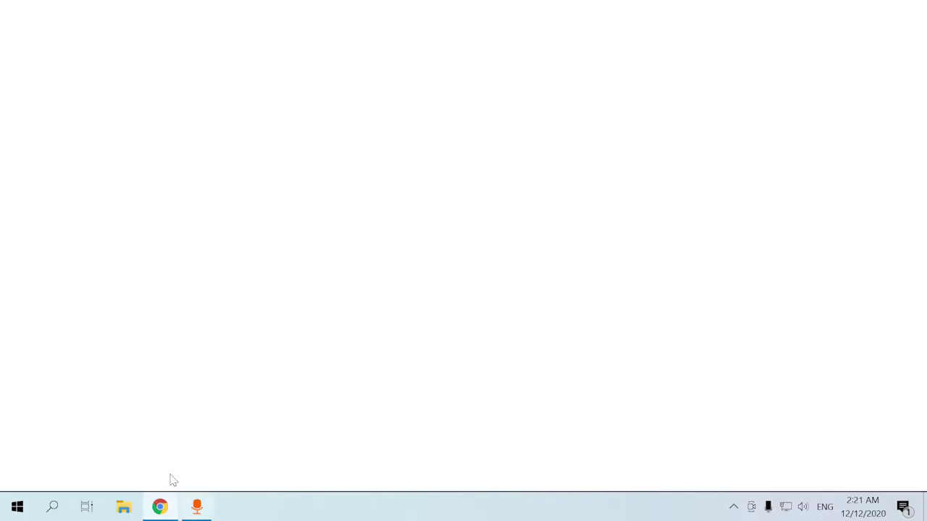
left_click(451, 220)
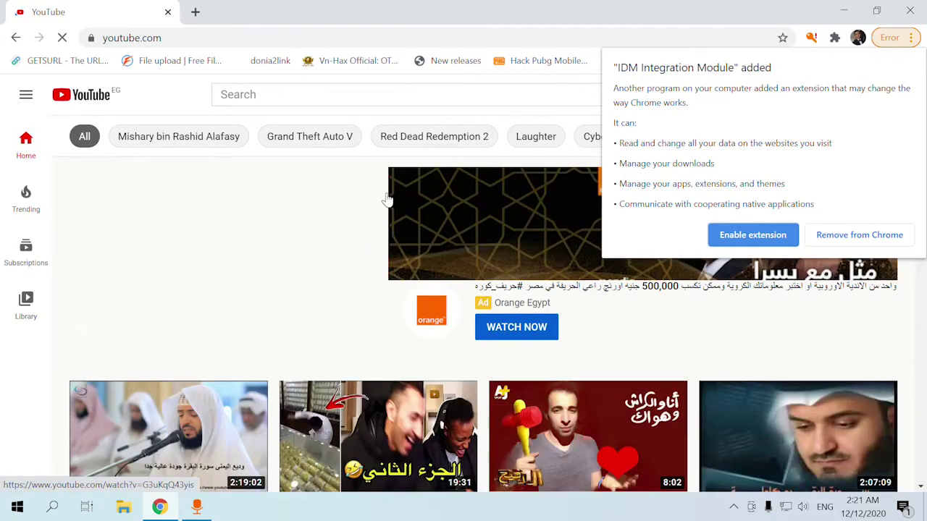
left_click(753, 238)
Open Chrome's Extensions page and turn on the IDM Integration Module
left_click(911, 38)
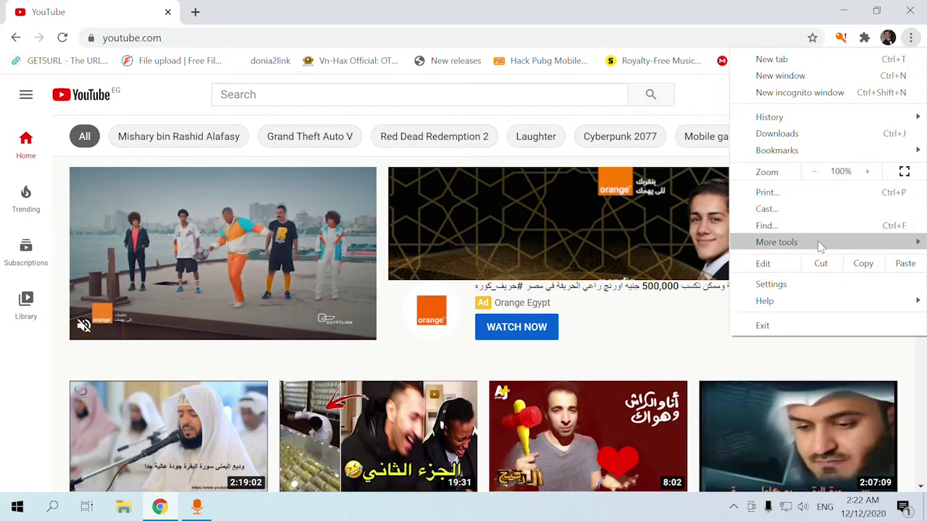
mouse_move(820, 245)
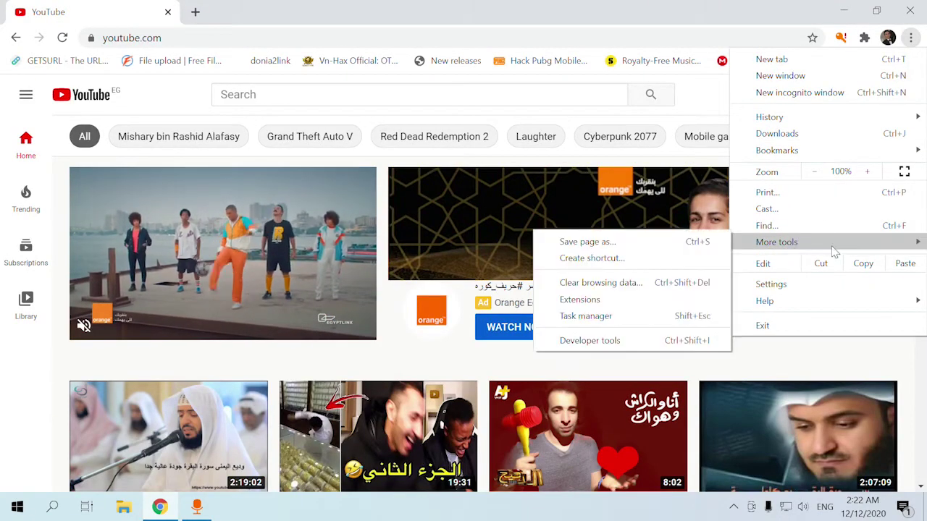
left_click(587, 299)
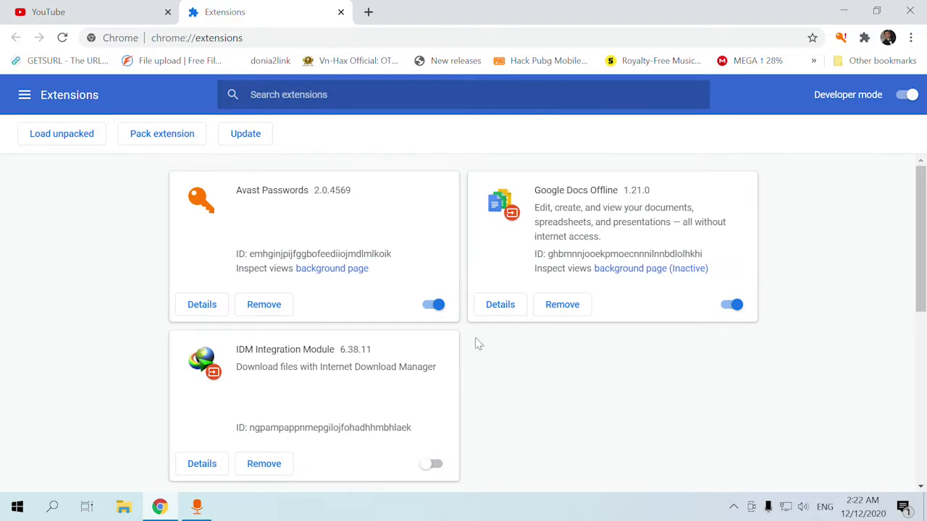
scroll(478, 345, "down", 2)
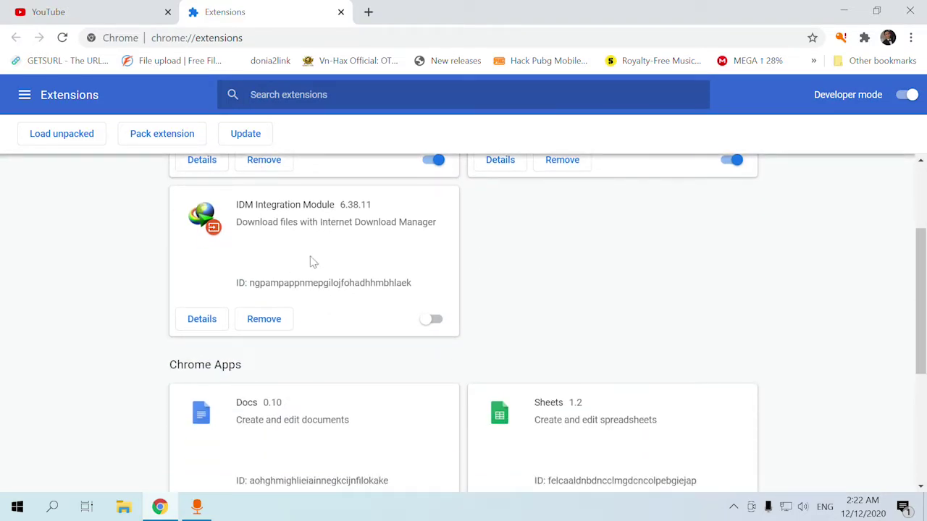
left_click(434, 321)
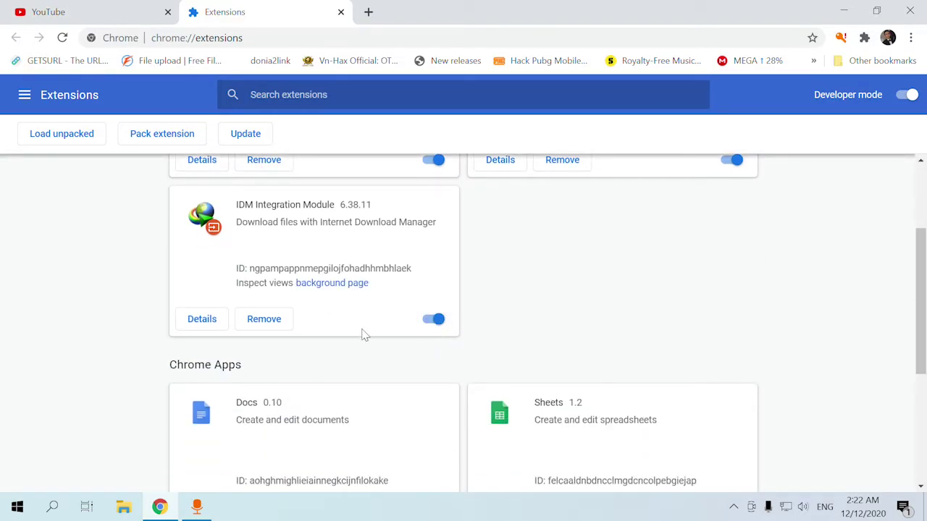
Review the extensions list, close the Extensions page and restart Chrome
left_click(283, 20)
scroll(362, 341, "down", 3)
scroll(376, 340, "up", 4)
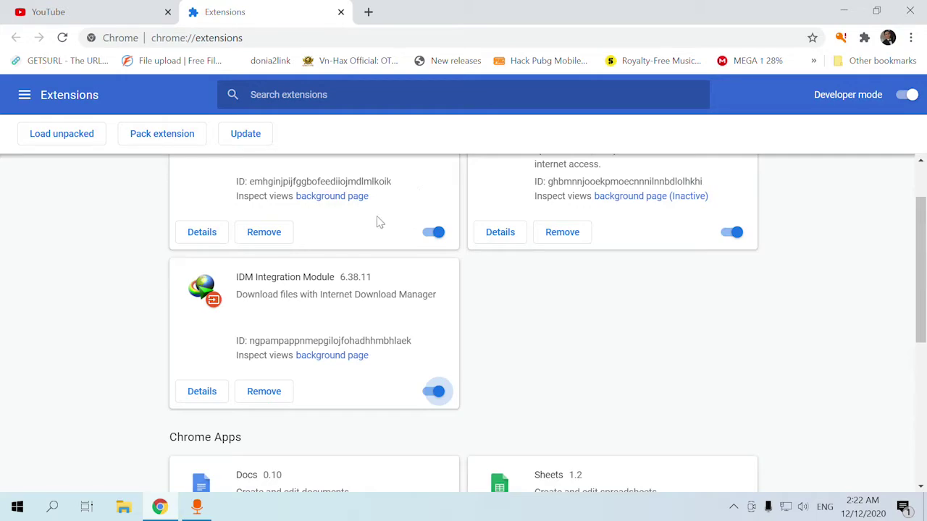
left_click(95, 10)
left_click(341, 14)
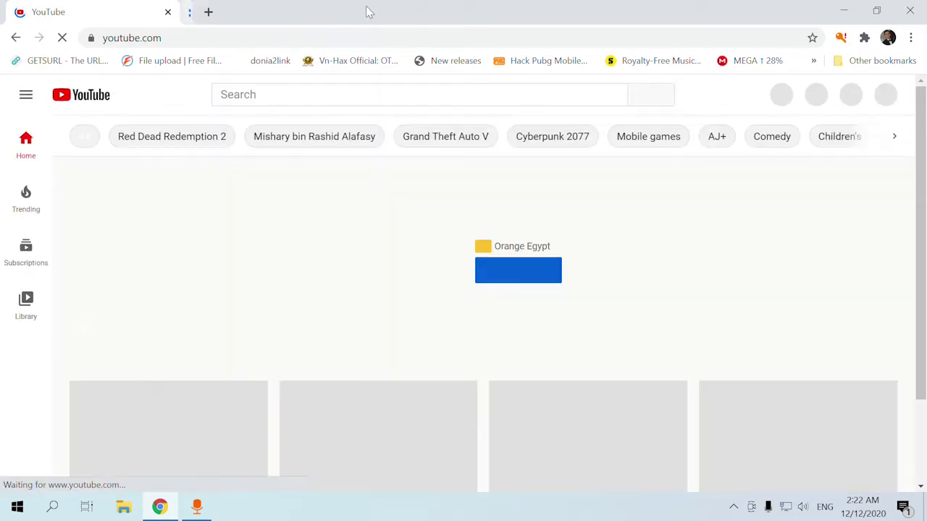
left_click(909, 10)
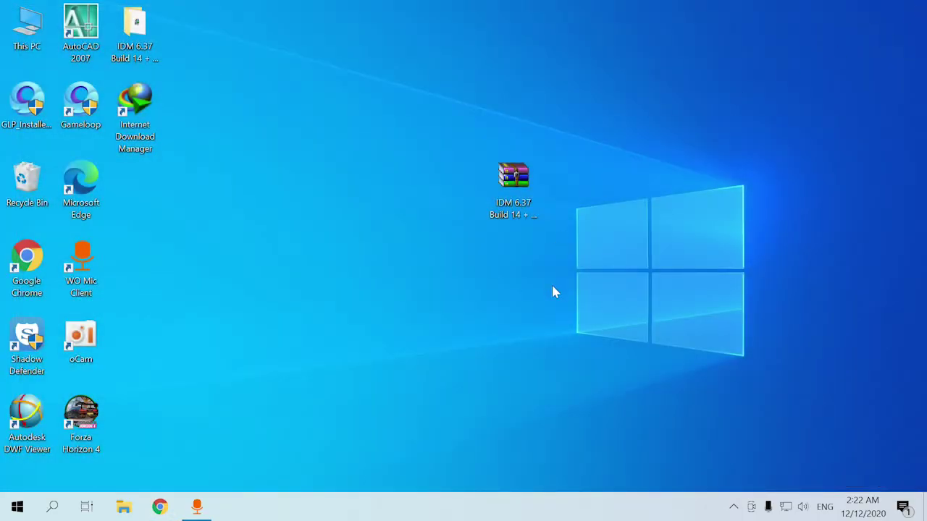
left_click(159, 507)
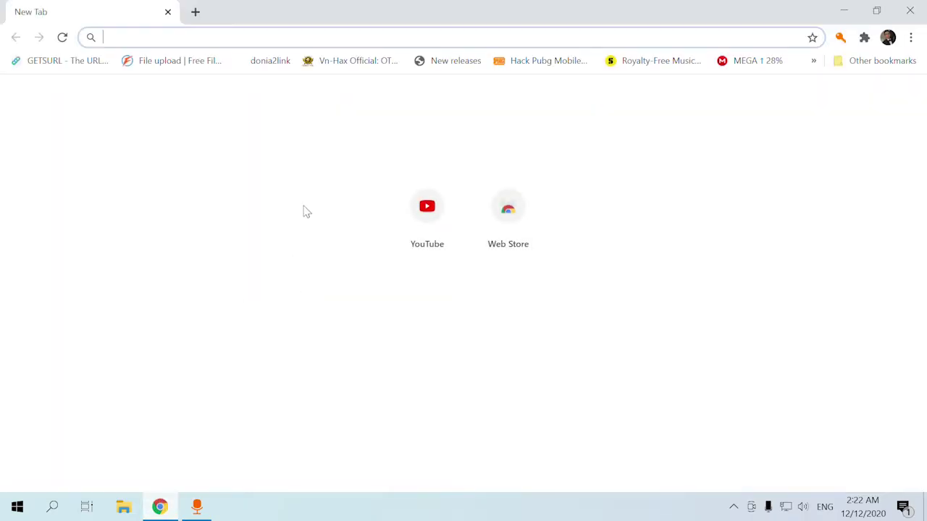
Test the IDM integration by opening a YouTube video, requesting its download through IDM's video download option and cancelling the file download
left_click(457, 231)
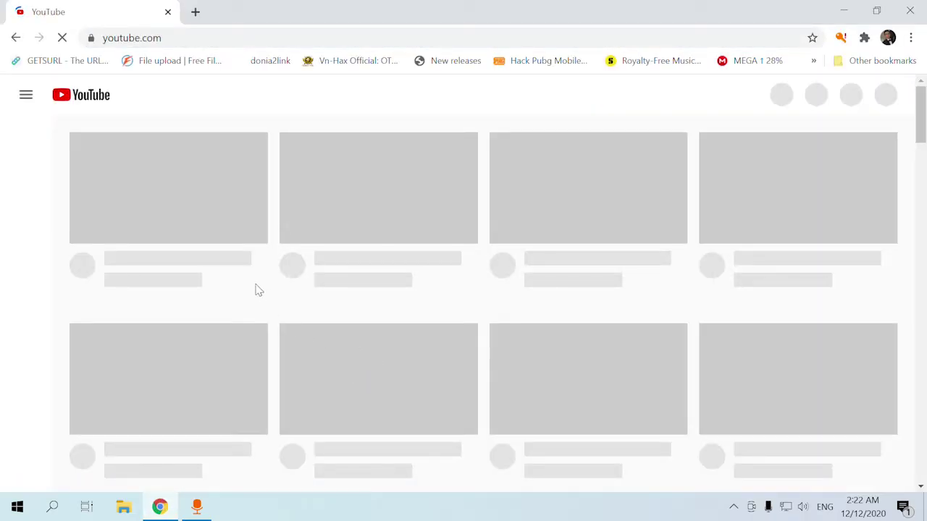
scroll(263, 331, "down", 3)
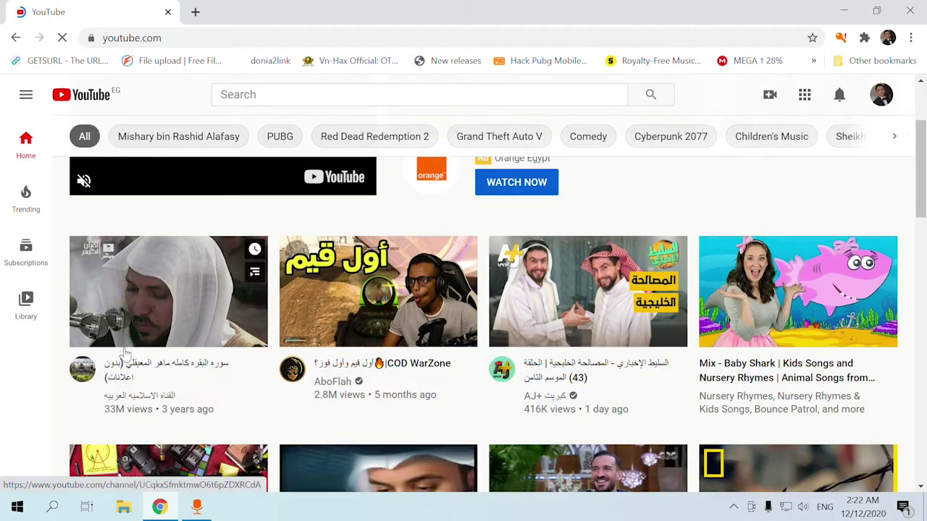
left_click(183, 305)
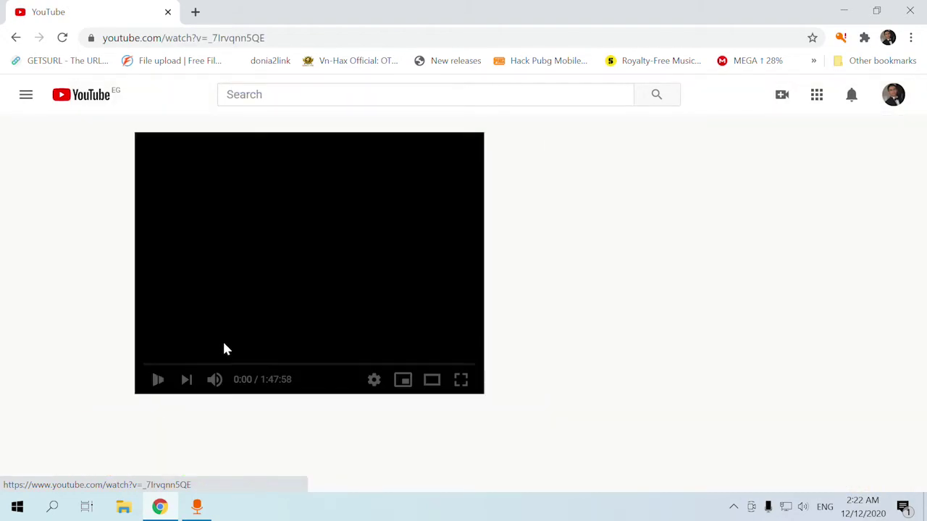
left_click(341, 265)
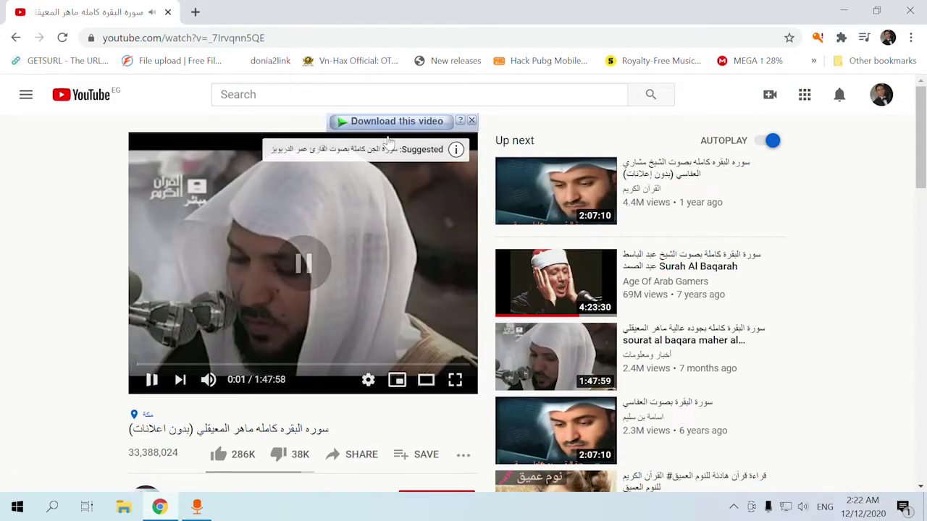
left_click(384, 121)
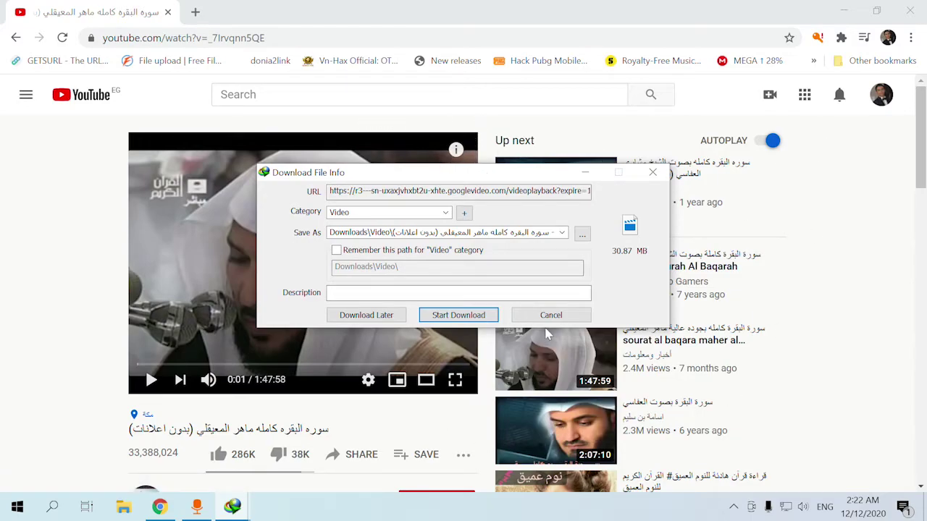
left_click(572, 317)
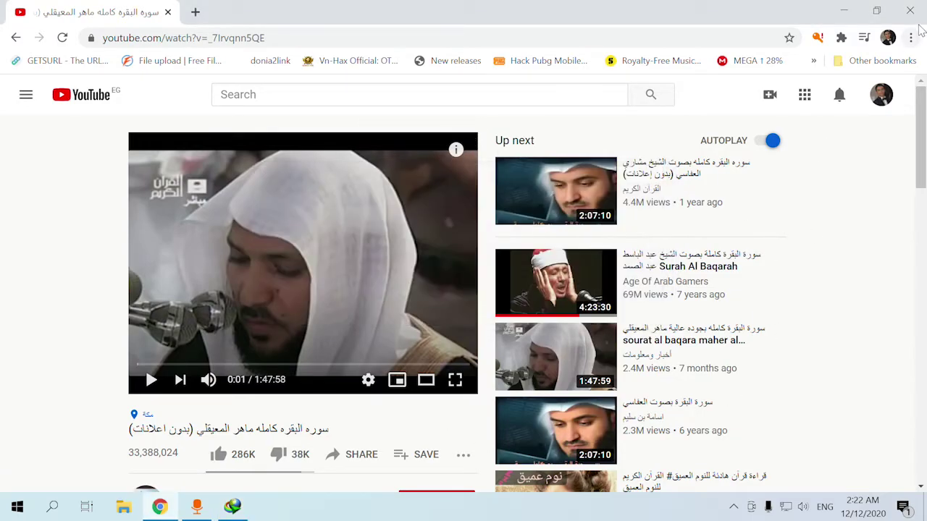
Check the IDM Integration Module on Chrome's Extensions page, close Chrome and decline the Internet Download Manager update
left_click(910, 37)
mouse_move(789, 247)
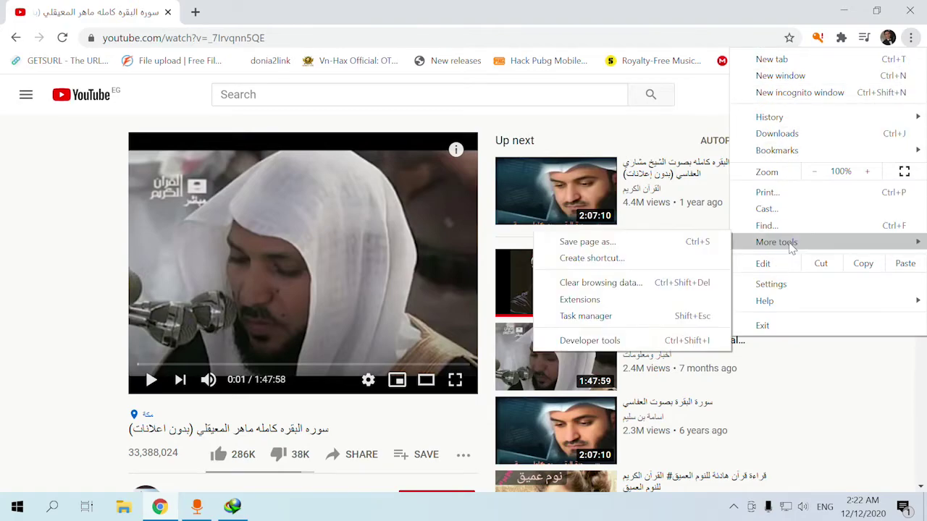
left_click(598, 300)
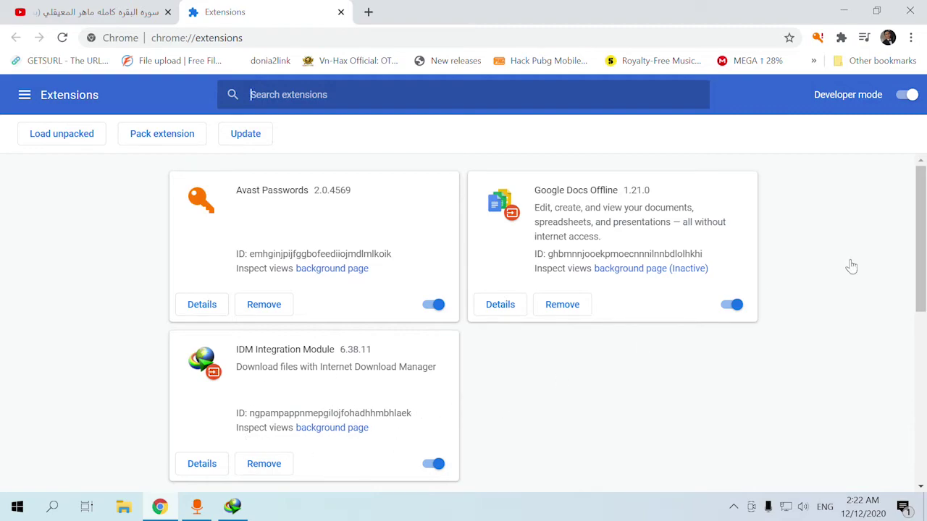
left_click(910, 10)
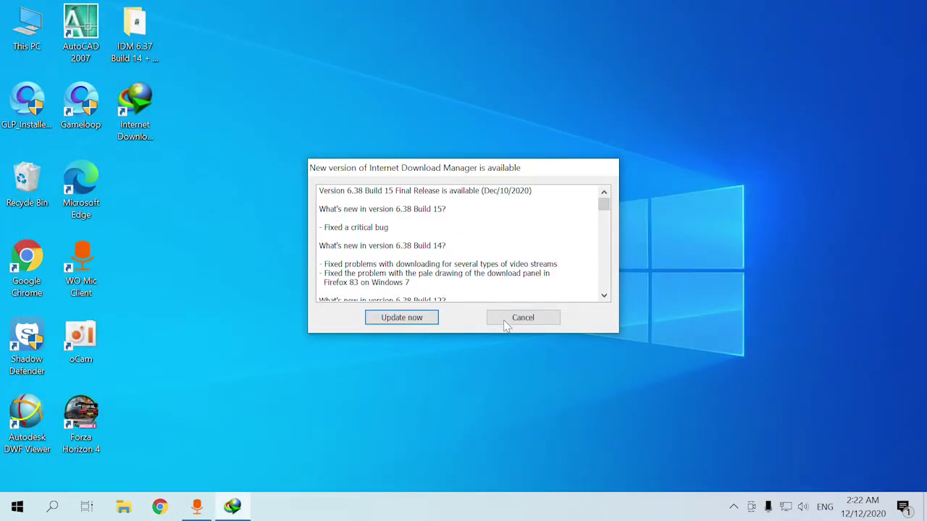
left_click(507, 320)
Open Control Panel and show the list of installed programs that can be uninstalled
left_click(18, 507)
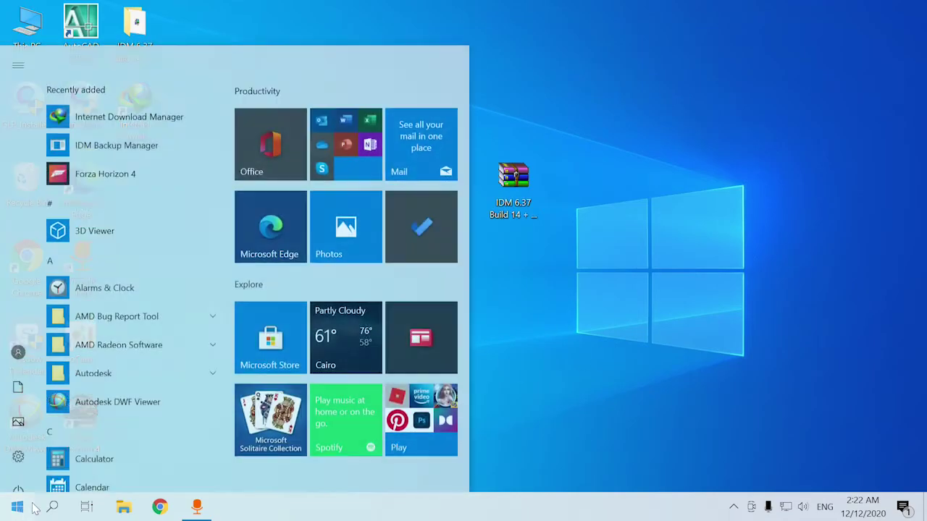
left_click(246, 455)
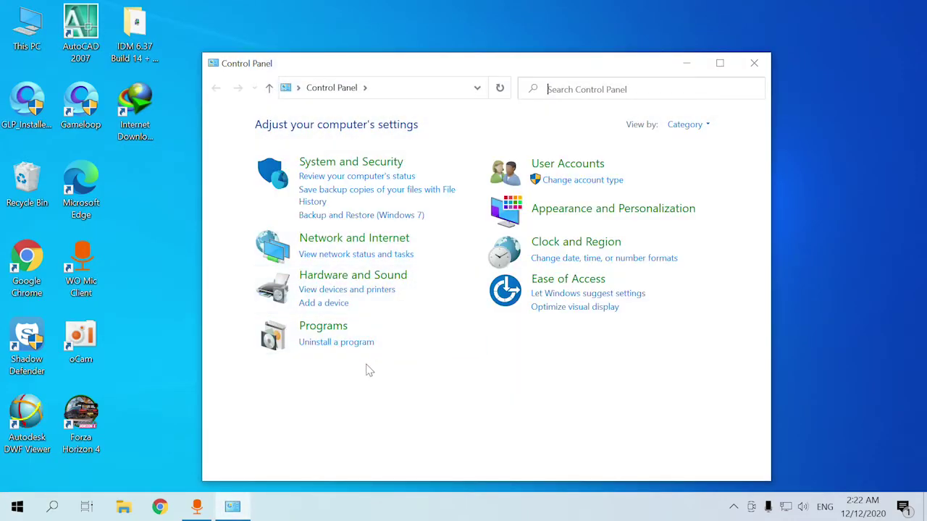
left_click(338, 345)
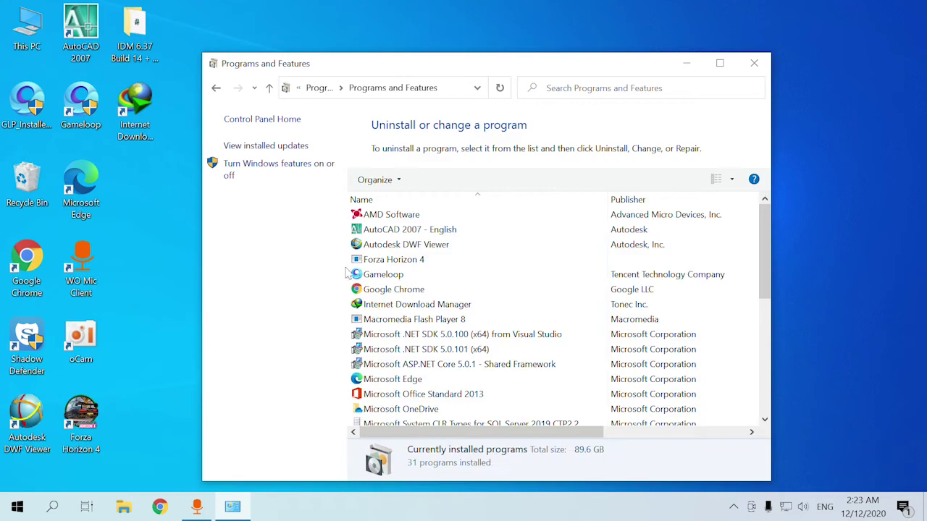
Show the uninstall options for Google Chrome and Internet Download Manager without running them, and close Programs and Features
left_click(393, 289)
right_click(392, 292)
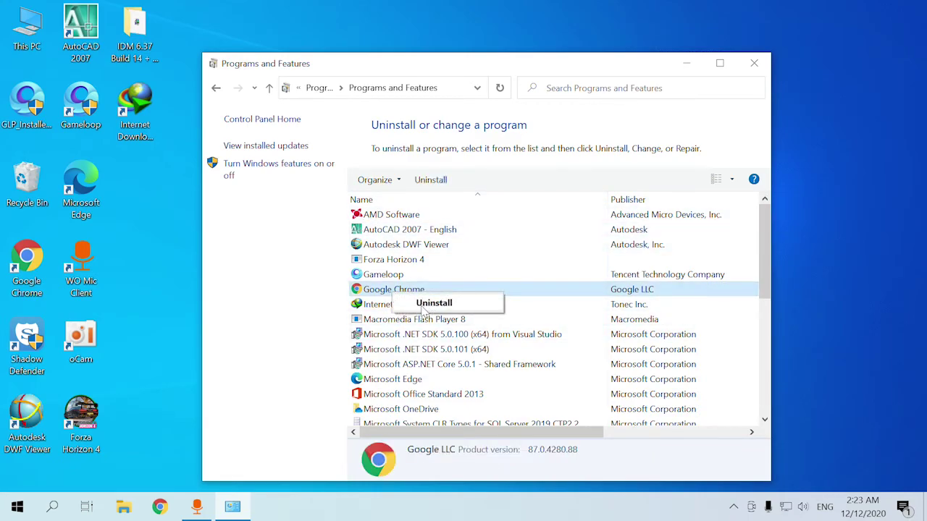
left_click(413, 320)
left_click(404, 305)
right_click(400, 307)
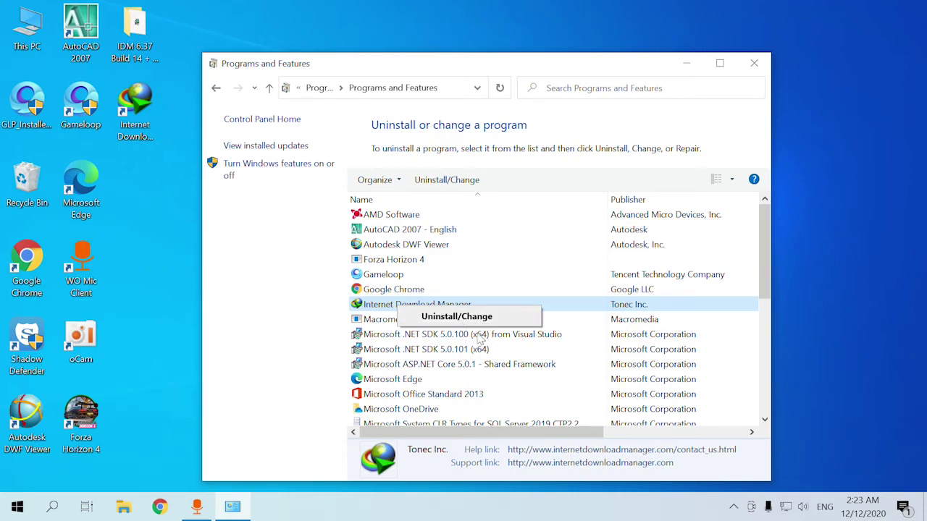
left_click(376, 293)
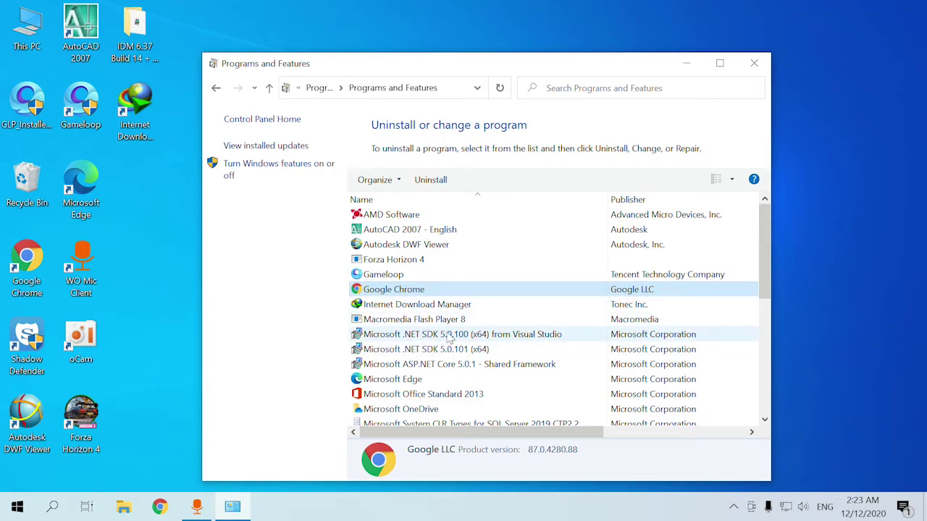
left_click(400, 307)
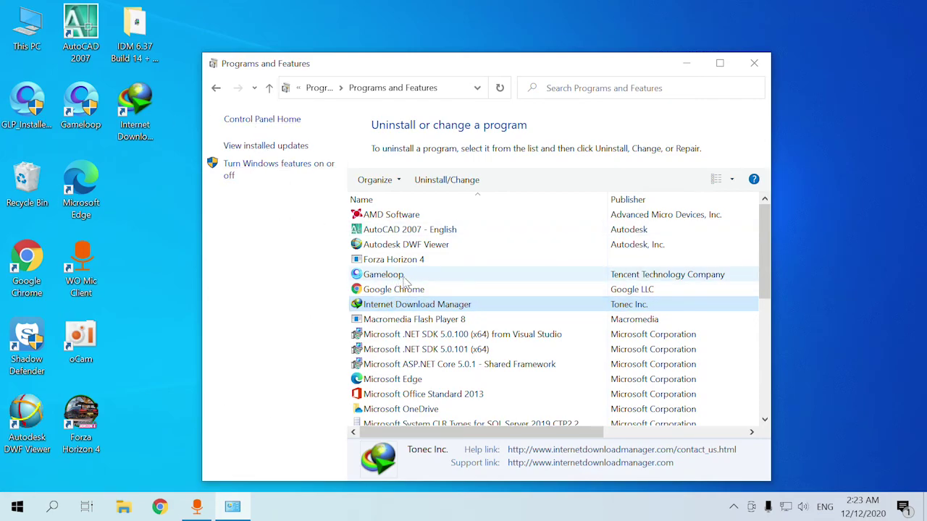
left_click(767, 71)
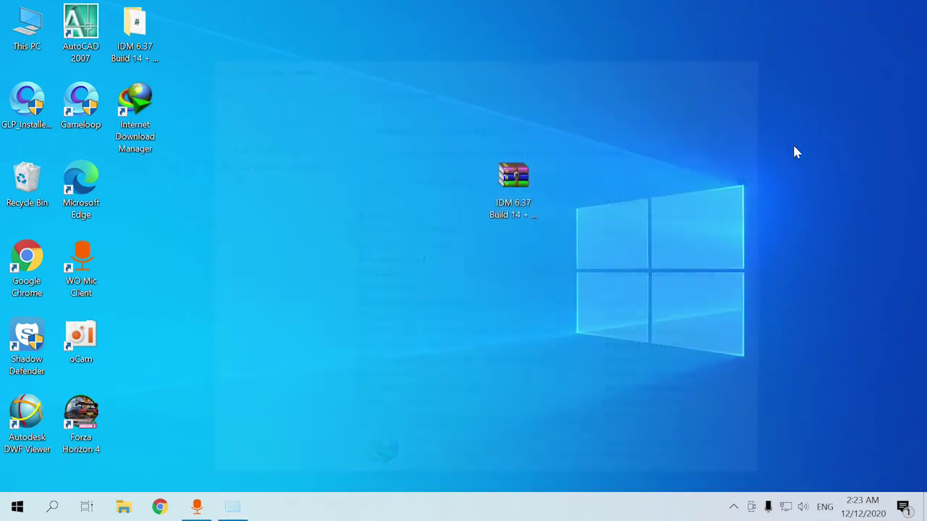
left_click_drag(740, 338, 534, 321)
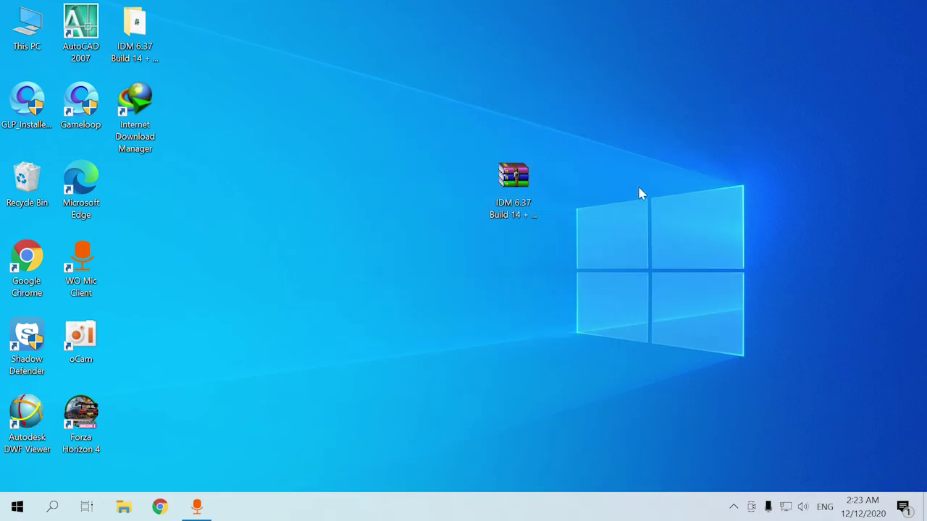